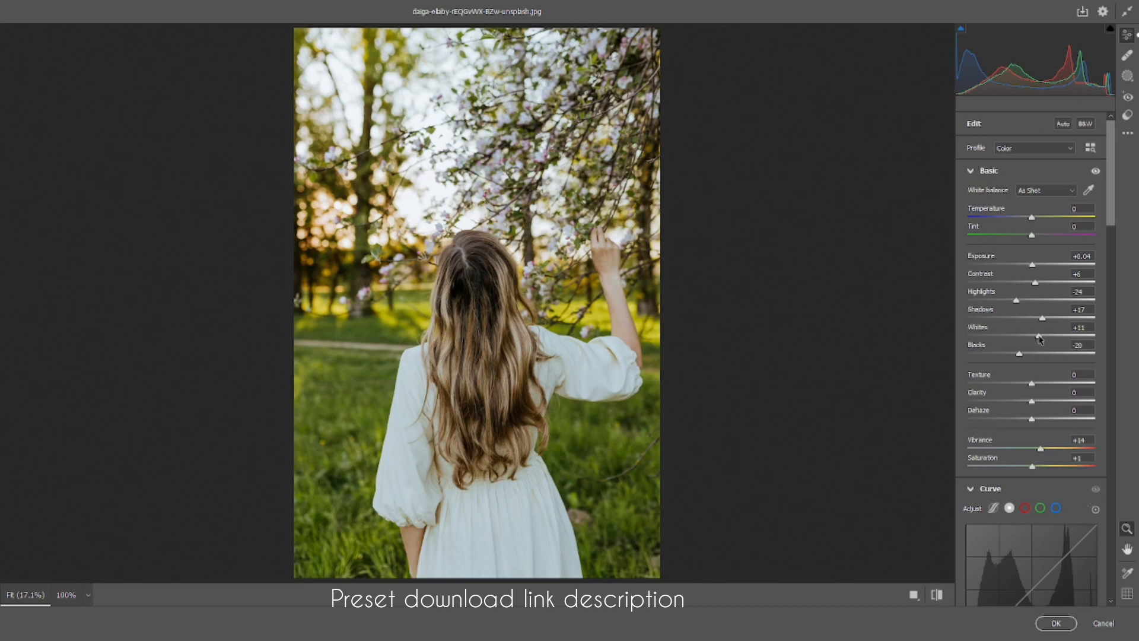
Adjust the basic tone: set contrast to +8, texture to -14, clarity to +9 and vibrance to +20
drag(1035, 283, 1036, 285)
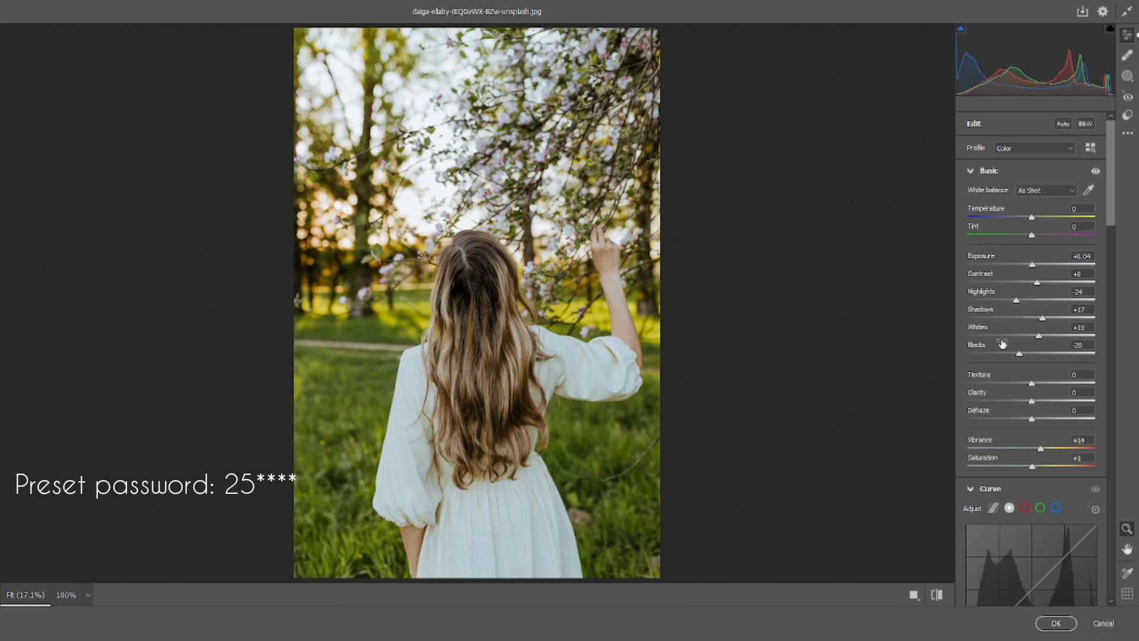
drag(1032, 402, 1027, 389)
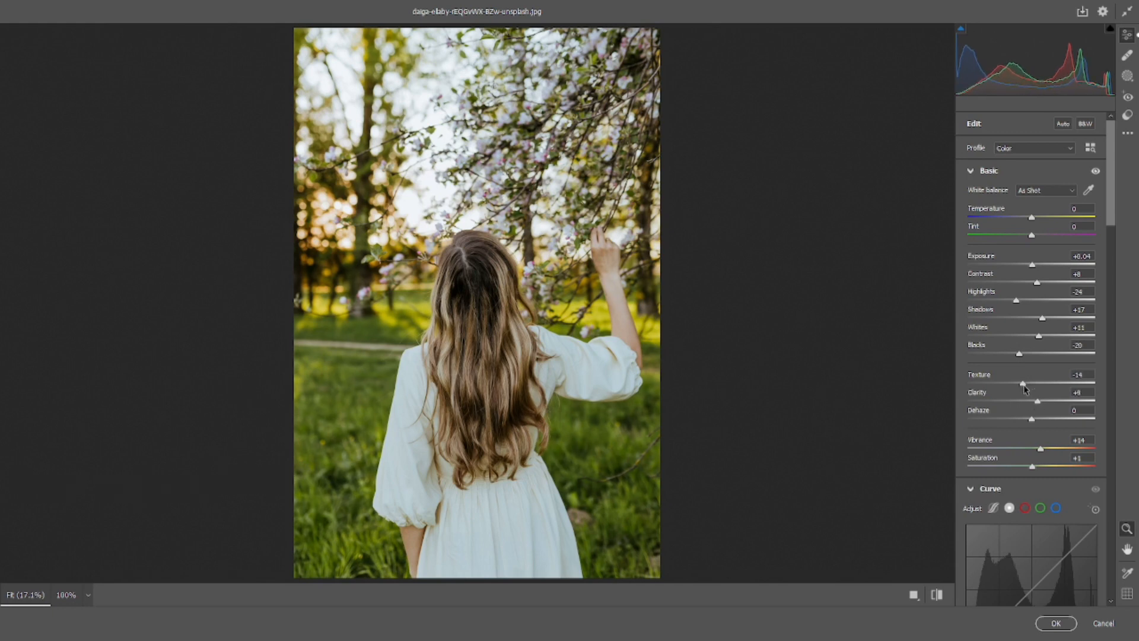
drag(1040, 449, 1044, 449)
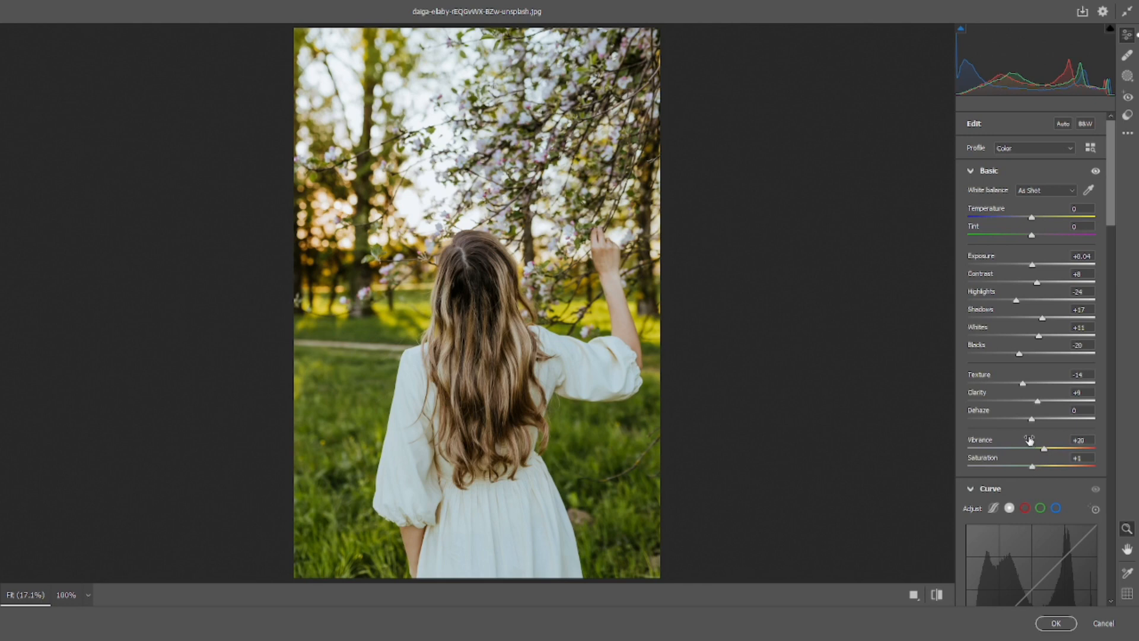
In the parametric curve, set Darks to +14 and Shadows to -9
scroll(1033, 466, down, 2)
click(993, 436)
scroll(996, 427, down, 2)
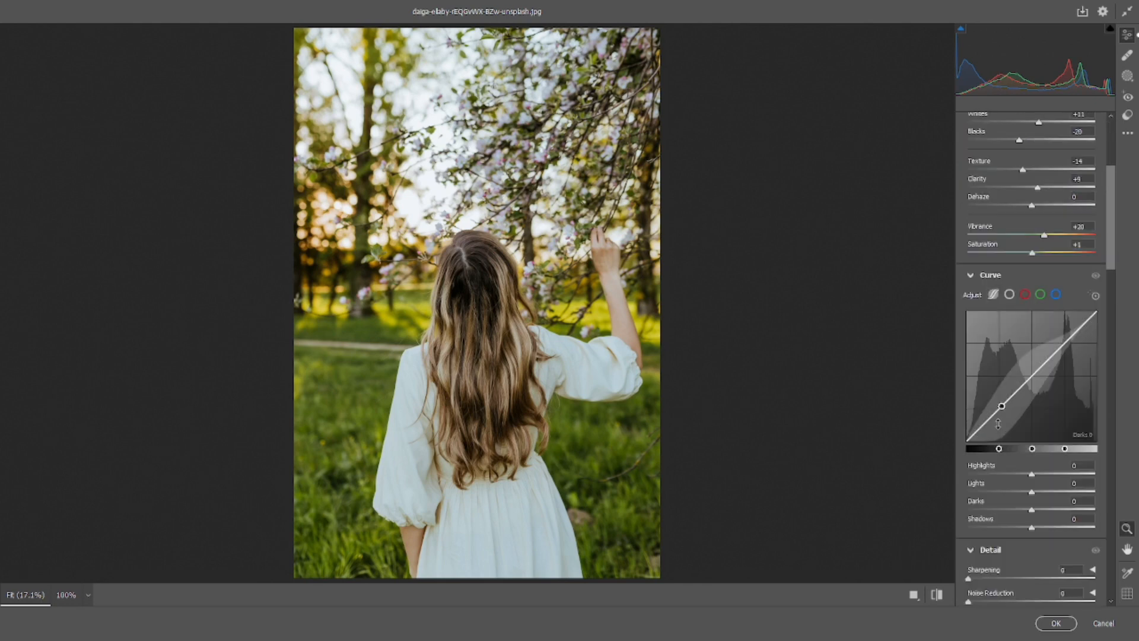
scroll(1000, 393, down, 1)
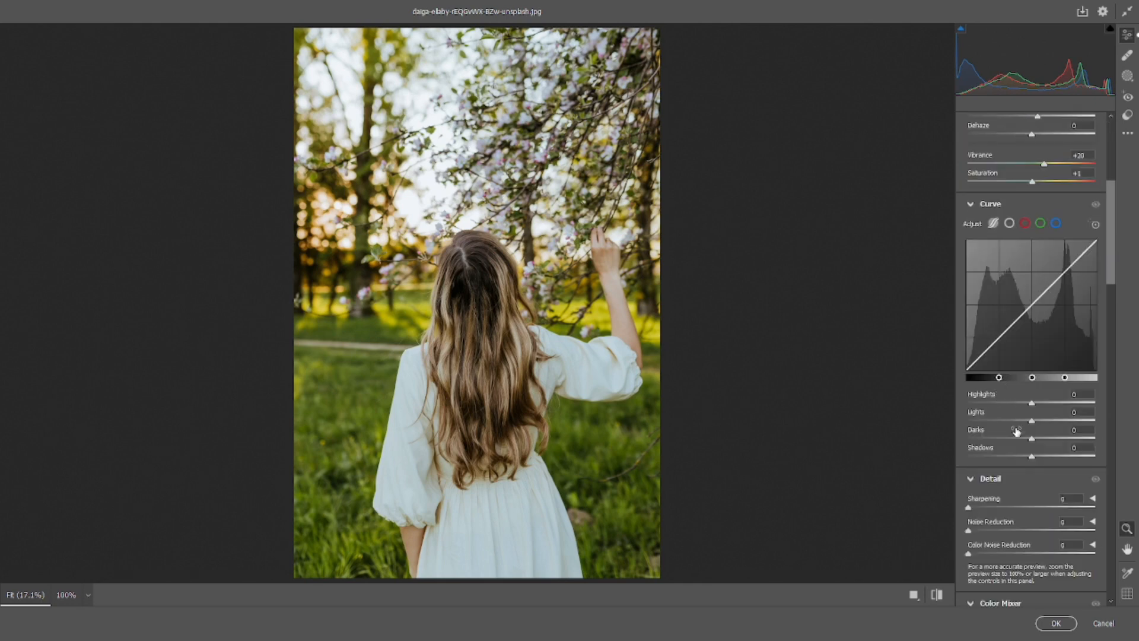
mouse_move(1033, 438)
mouse_down()
mouse_move(1042, 439)
mouse_move(1027, 454)
mouse_up()
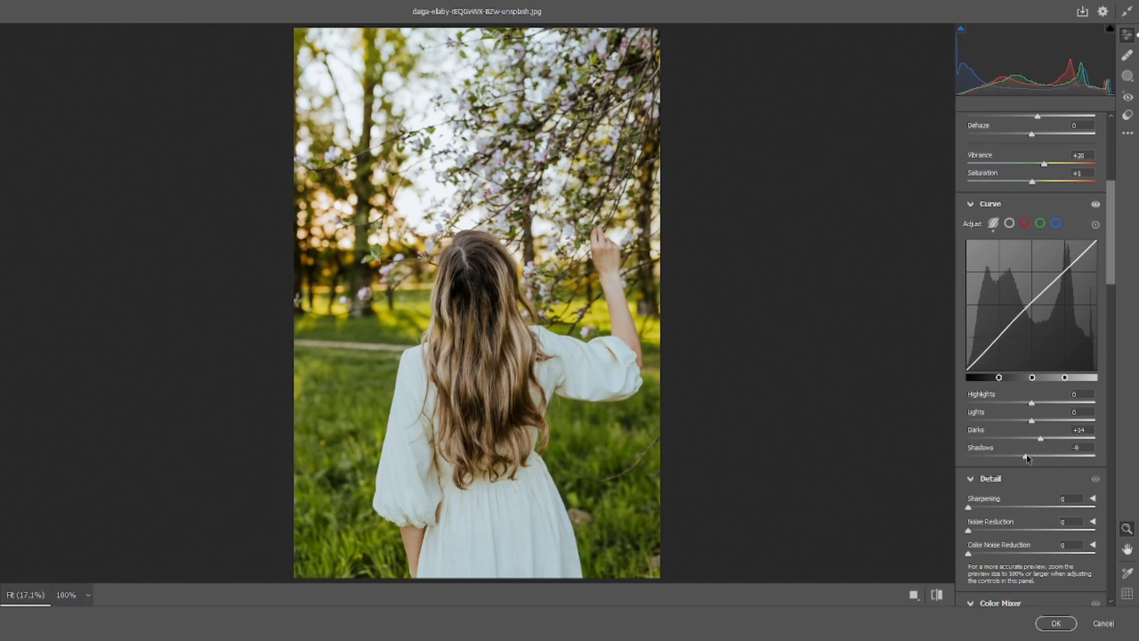
Set sharpening to 65, noise reduction to 58 and color noise reduction to 58
click(996, 507)
drag(1009, 508, 1023, 507)
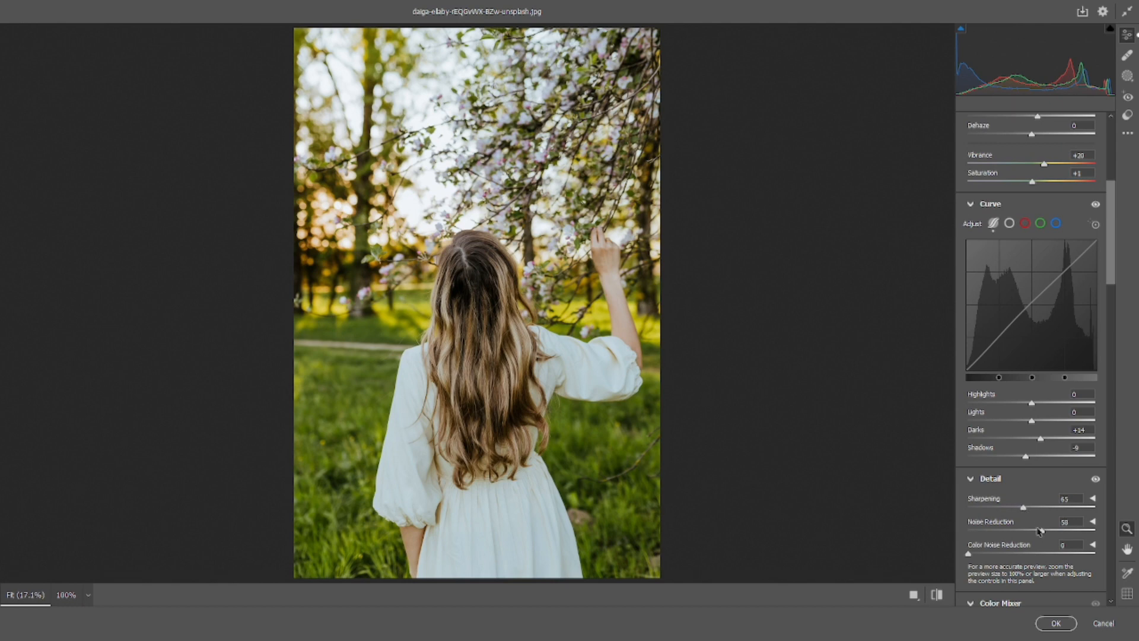
click(1043, 553)
In the HSL color mixer, set the hue of the yellows to -62 and of the greens to -80
scroll(1043, 549, down, 6)
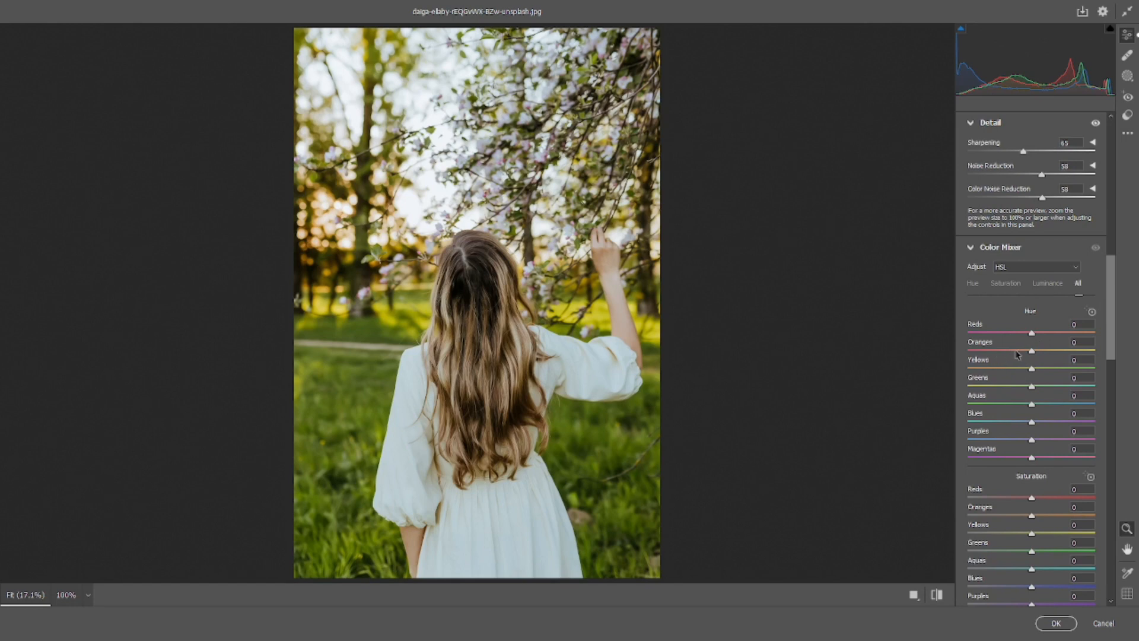
mouse_move(1031, 364)
mouse_down()
mouse_move(1001, 369)
mouse_move(1062, 368)
mouse_move(1006, 367)
mouse_move(1058, 386)
mouse_move(977, 378)
mouse_move(1058, 370)
mouse_move(1049, 368)
mouse_up()
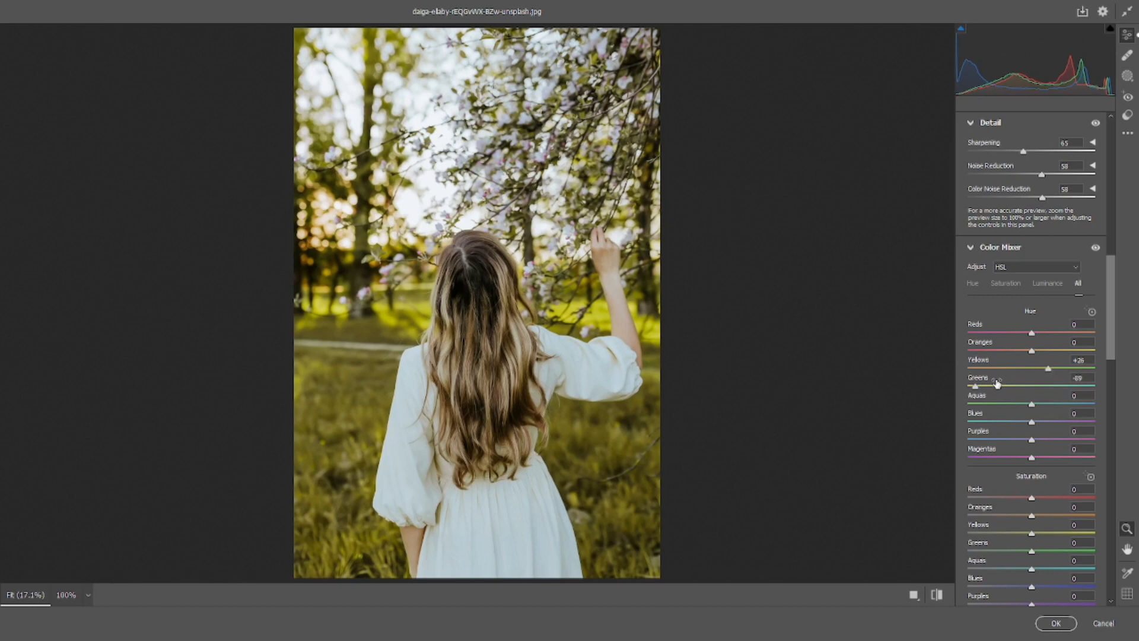
mouse_move(975, 386)
mouse_down()
mouse_move(962, 384)
mouse_move(998, 369)
mouse_move(930, 381)
mouse_move(1066, 393)
mouse_move(959, 374)
mouse_up()
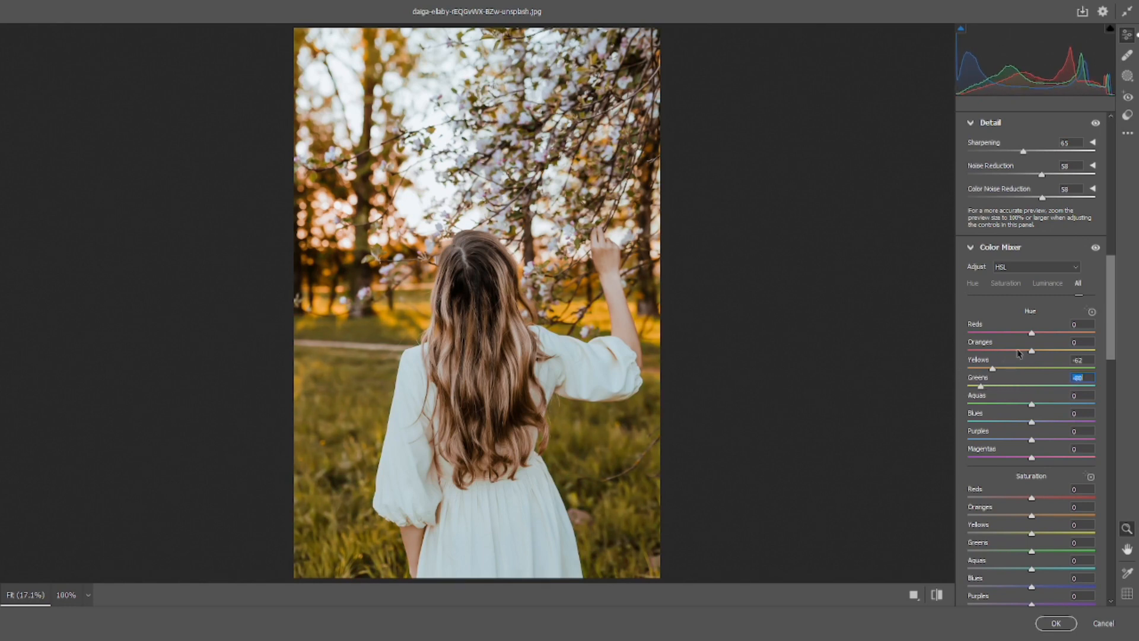
Set the hue of the oranges to -14 and of the aquas to +100, keeping the blues' hue at 0
drag(1032, 351, 1104, 351)
key(ctrl+z)
drag(1032, 351, 1137, 341)
double_click(1095, 333)
drag(1032, 403, 1137, 435)
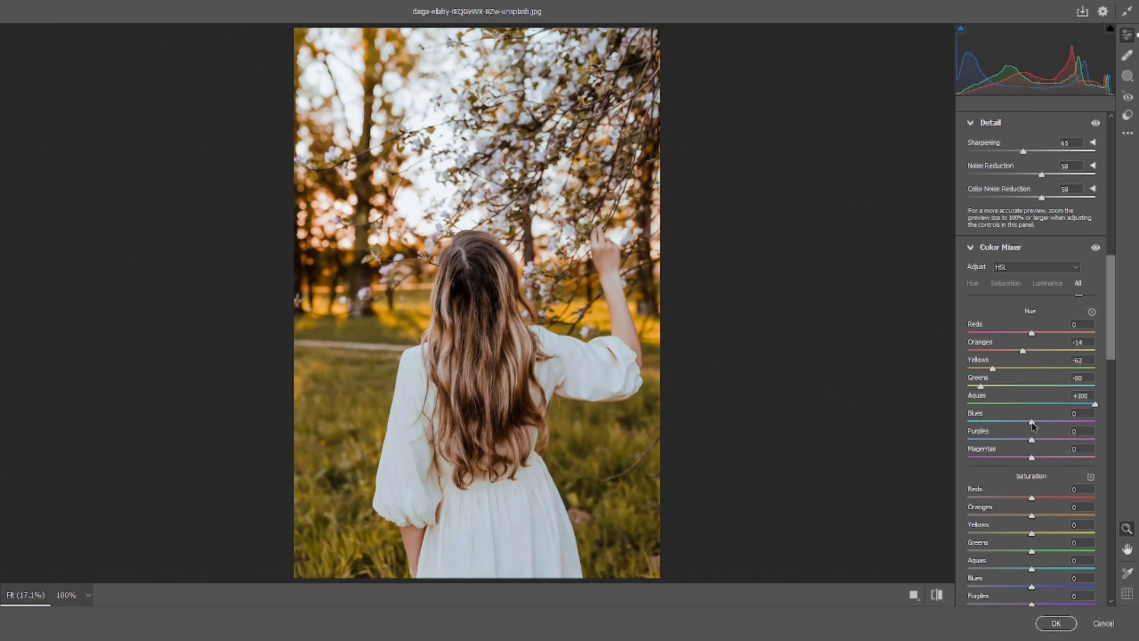
drag(1032, 421, 943, 423)
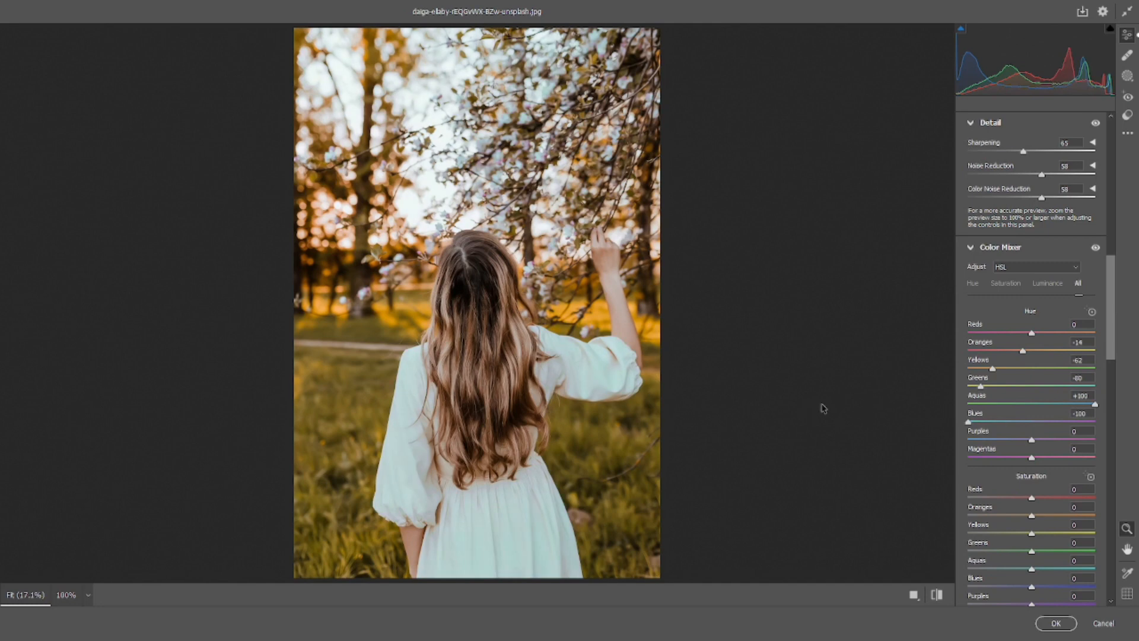
double_click(1030, 422)
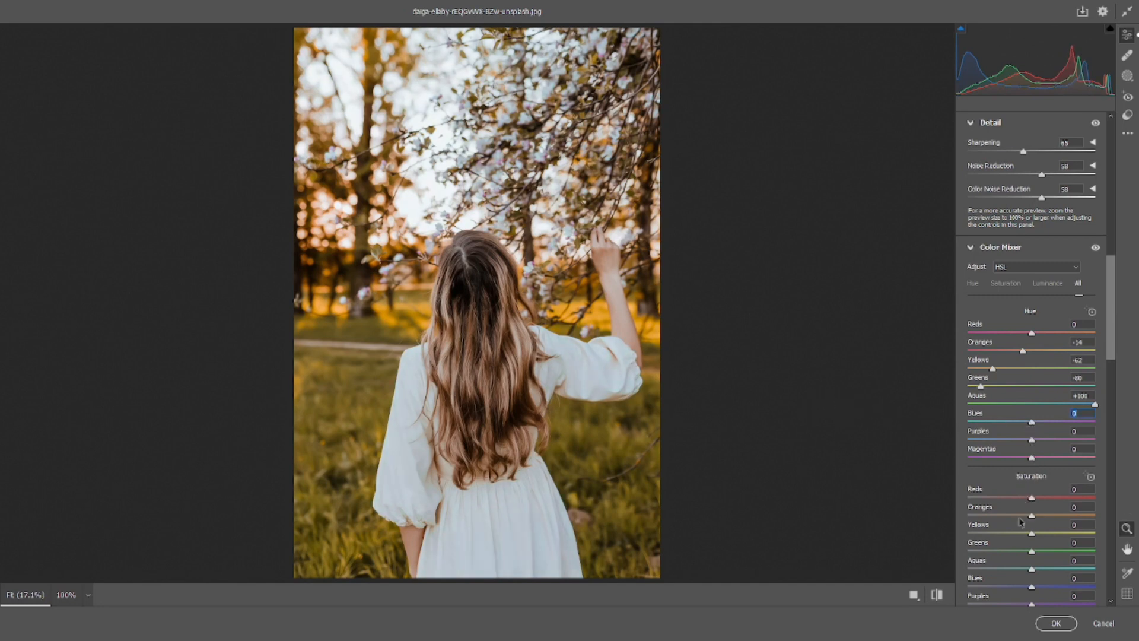
Set the yellows to saturation +29 and luminance +13, and the greens to saturation -95 and luminance -31
scroll(1021, 481, down, 3)
drag(1032, 409, 1029, 376)
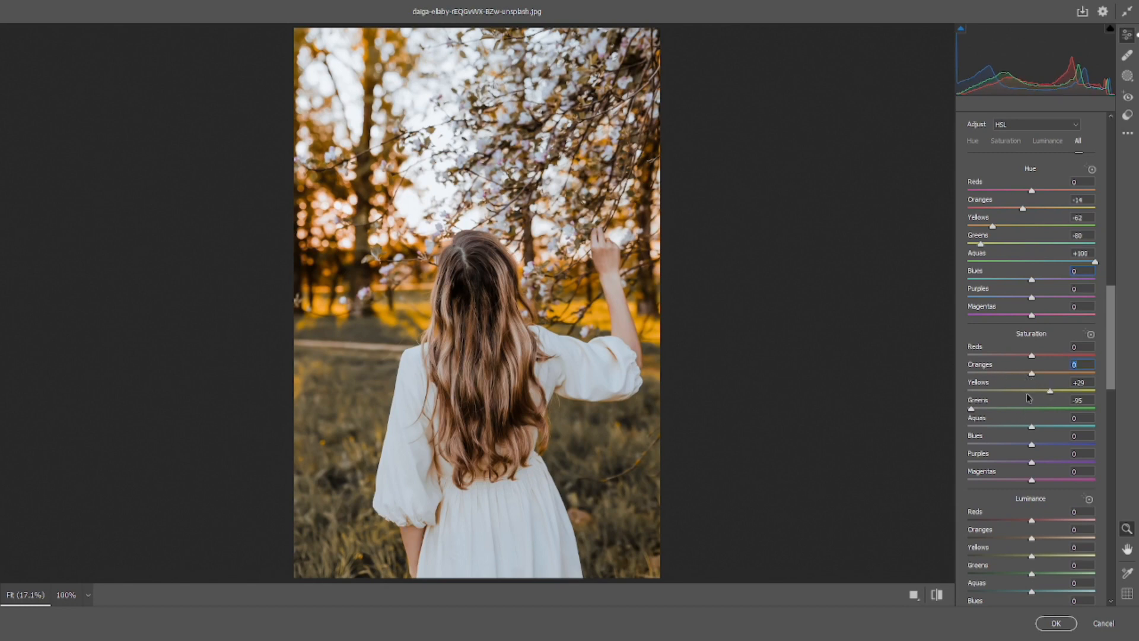
scroll(1028, 397, down, 3)
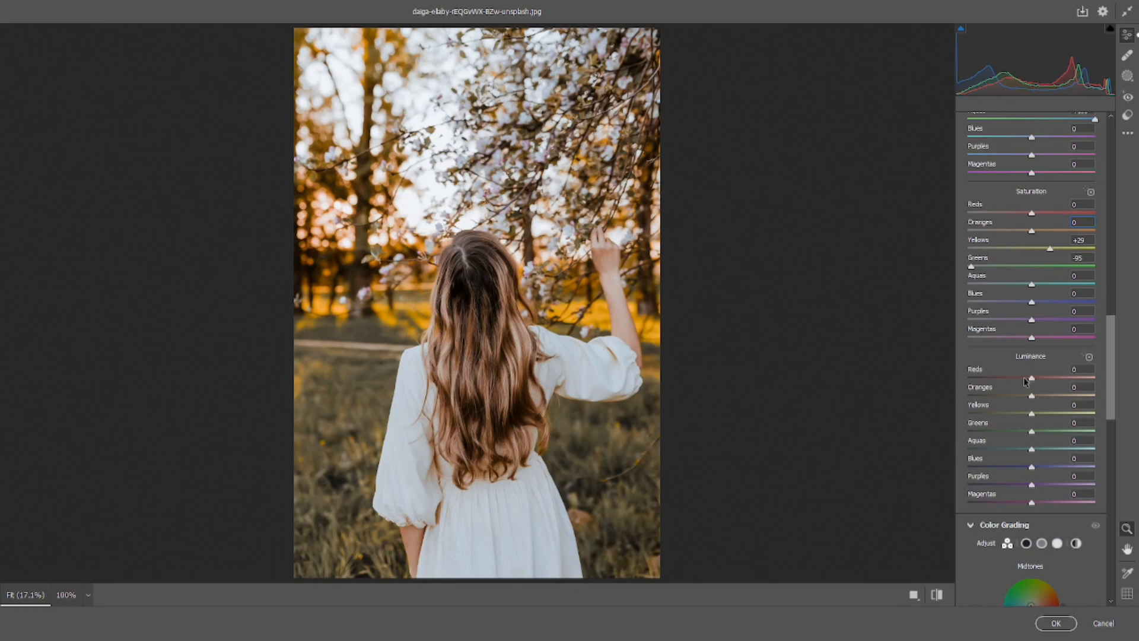
mouse_move(1030, 428)
mouse_down()
mouse_move(1012, 427)
mouse_move(1022, 413)
mouse_move(1040, 415)
mouse_up()
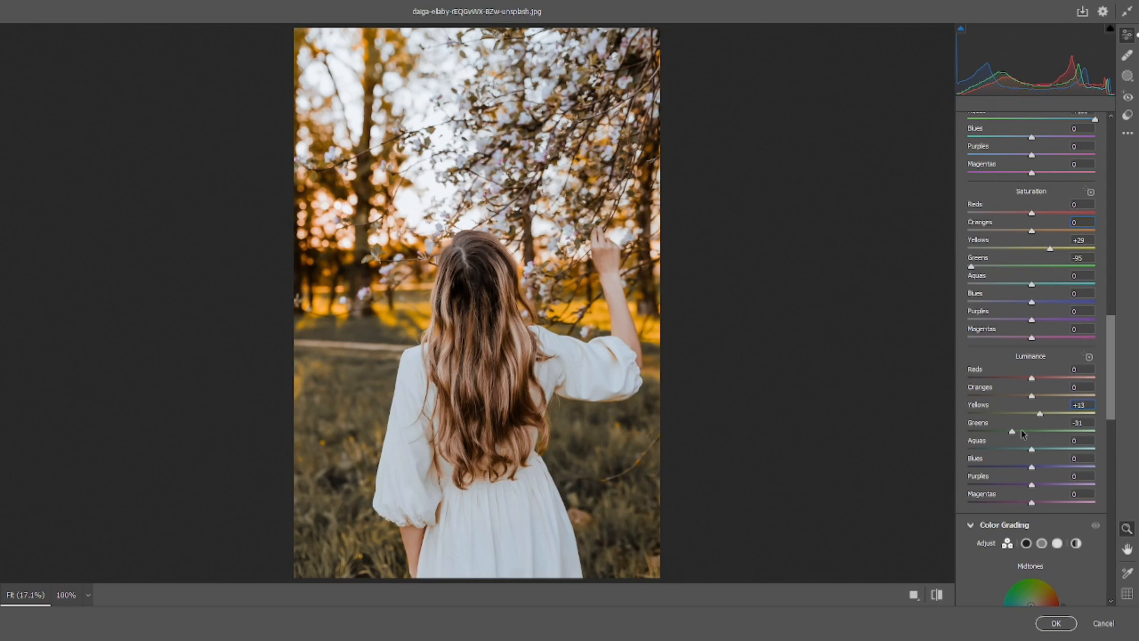
Use color grading to tint the midtones slightly toward yellow
scroll(1026, 468, down, 5)
scroll(1033, 445, down, 3)
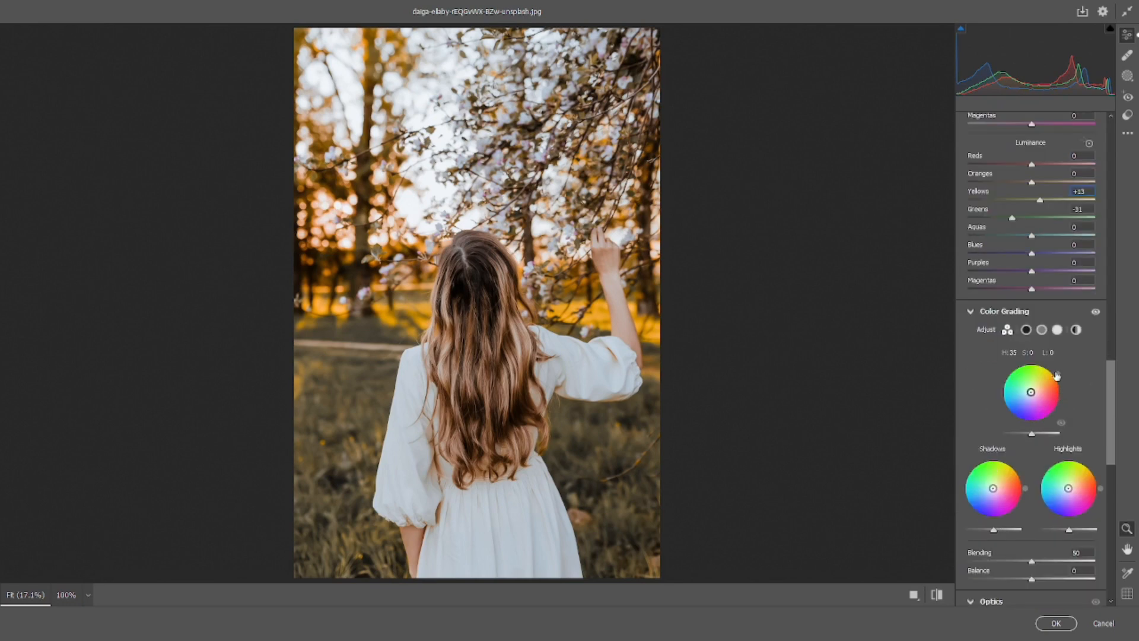
drag(1031, 392, 1033, 387)
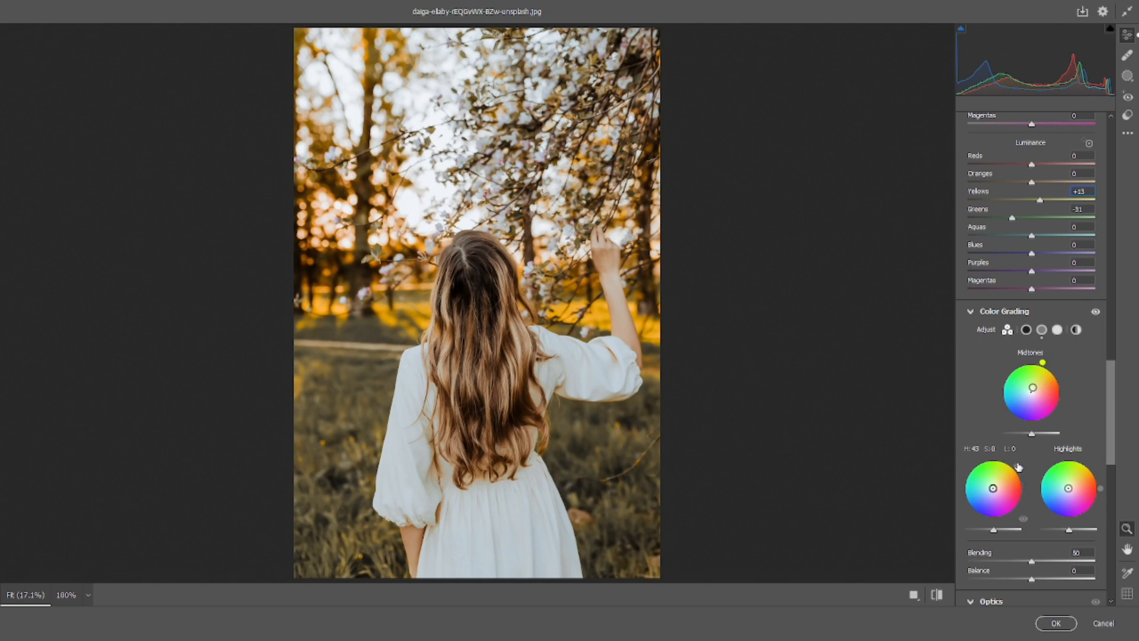
Tint the shadows toward blue and the highlights toward green, with the highlights at hue 101 and saturation 22
drag(992, 487, 993, 484)
drag(993, 485, 992, 486)
mouse_move(993, 456)
mouse_down()
mouse_move(968, 488)
mouse_move(980, 513)
mouse_move(991, 494)
mouse_up()
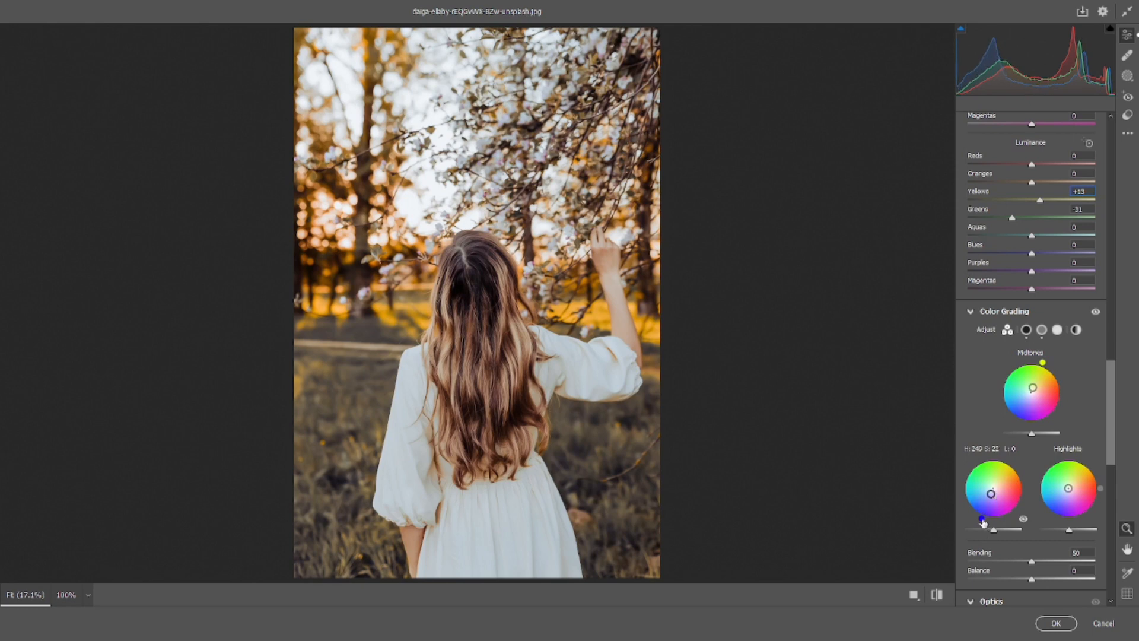
drag(982, 518, 985, 522)
drag(991, 494, 990, 497)
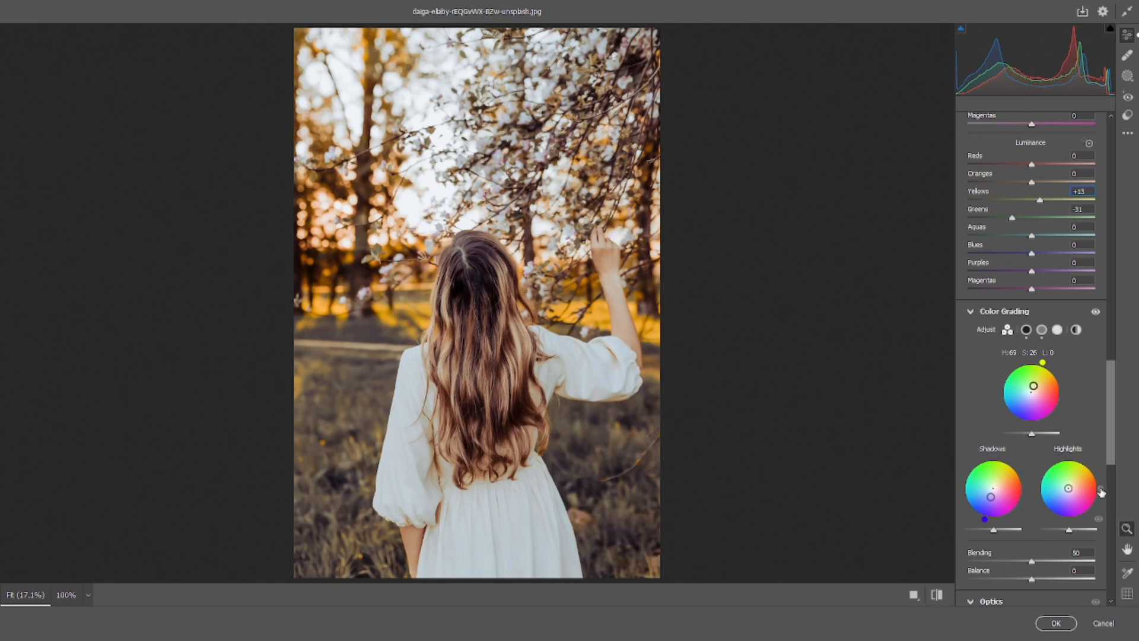
drag(1069, 489, 1066, 483)
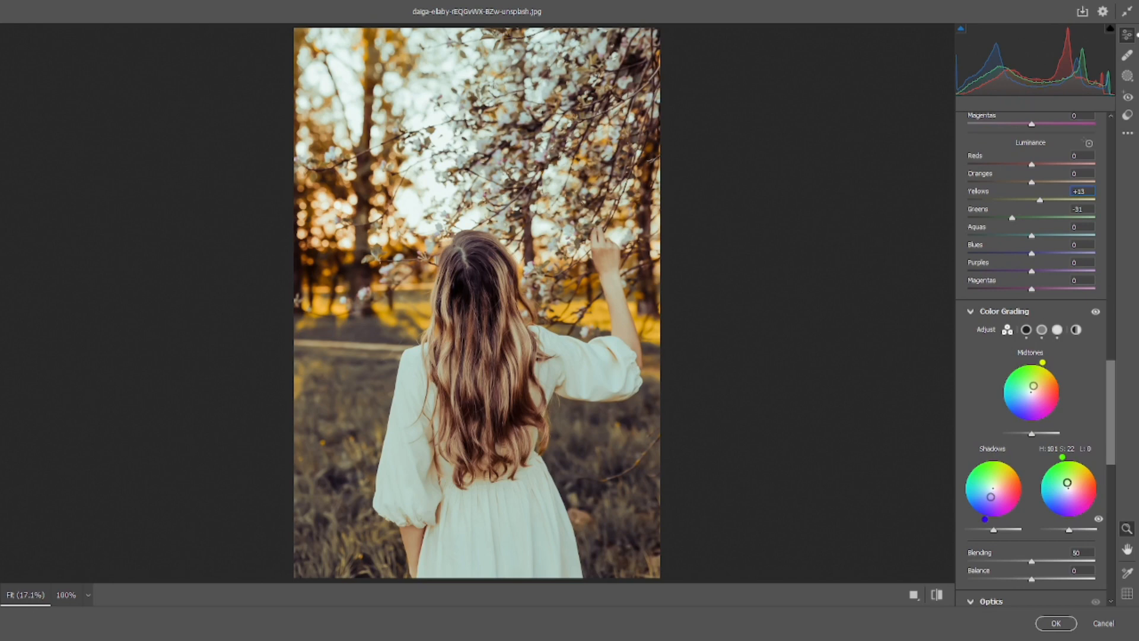
Refine the basic adjustments to vibrance +21, contrast +13 and highlights -19
scroll(1068, 460, down, 10)
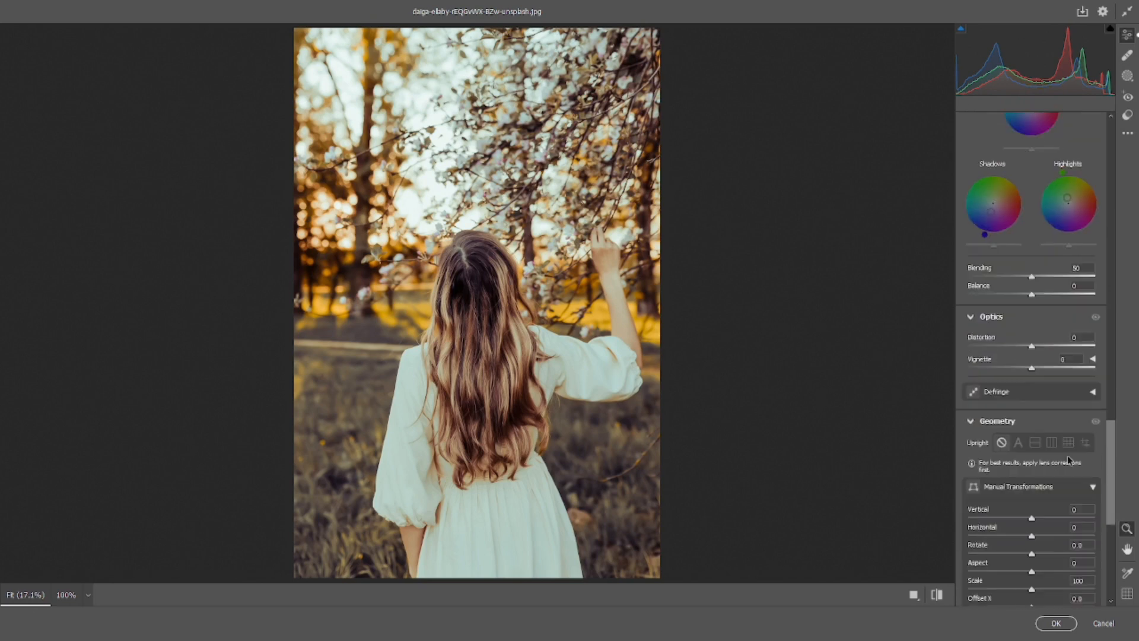
scroll(1056, 458, up, 12)
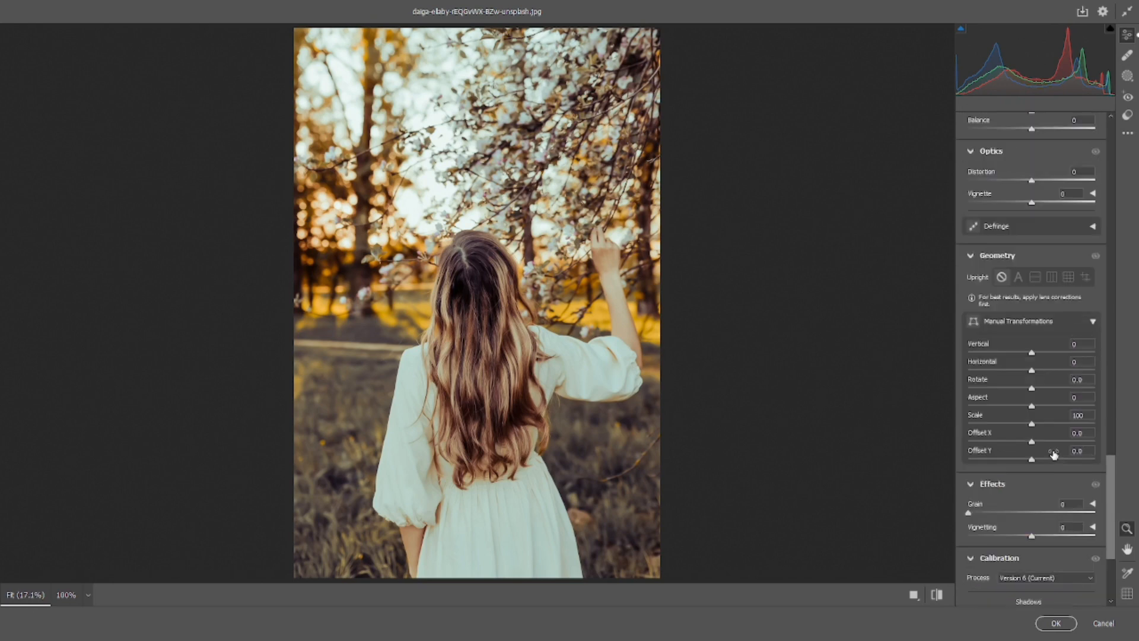
scroll(1053, 455, up, 10)
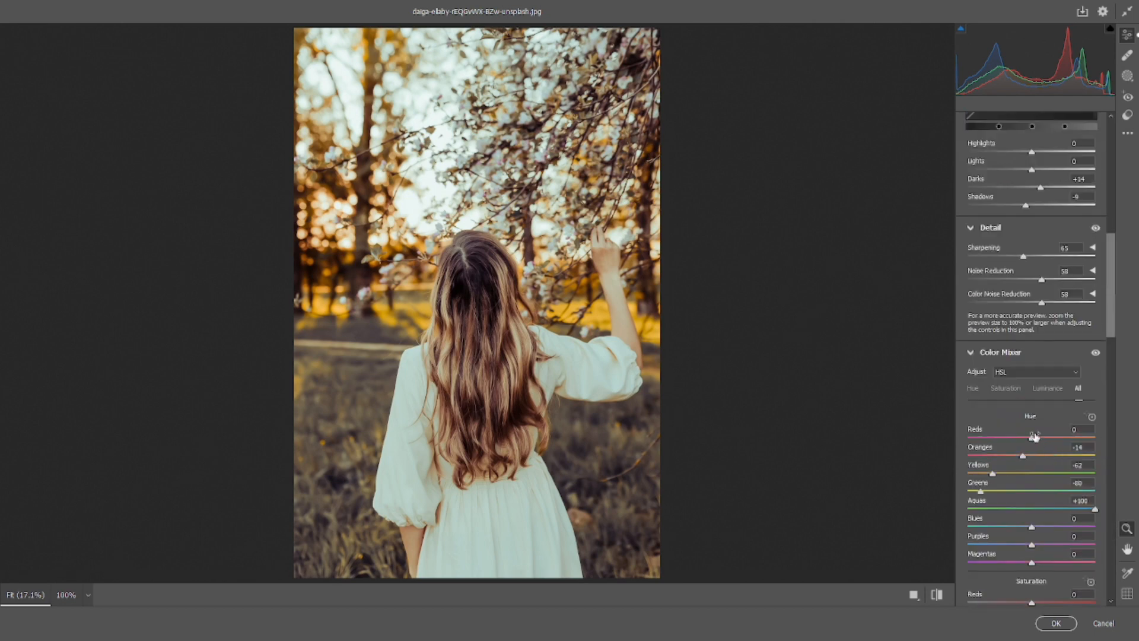
click(1009, 257)
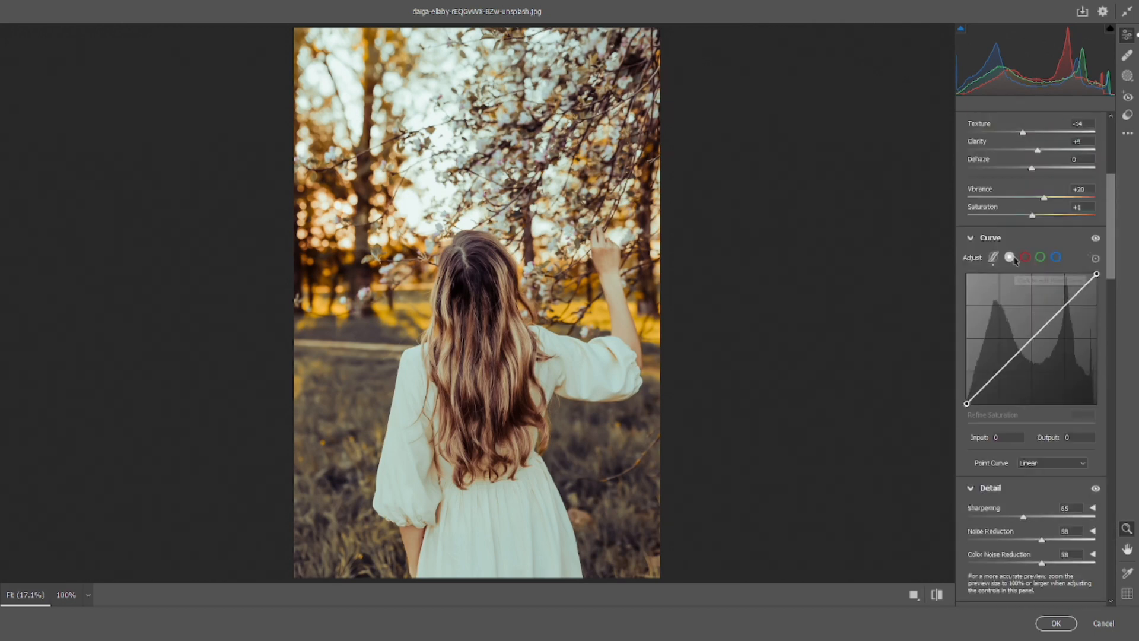
scroll(1022, 257, up, 1)
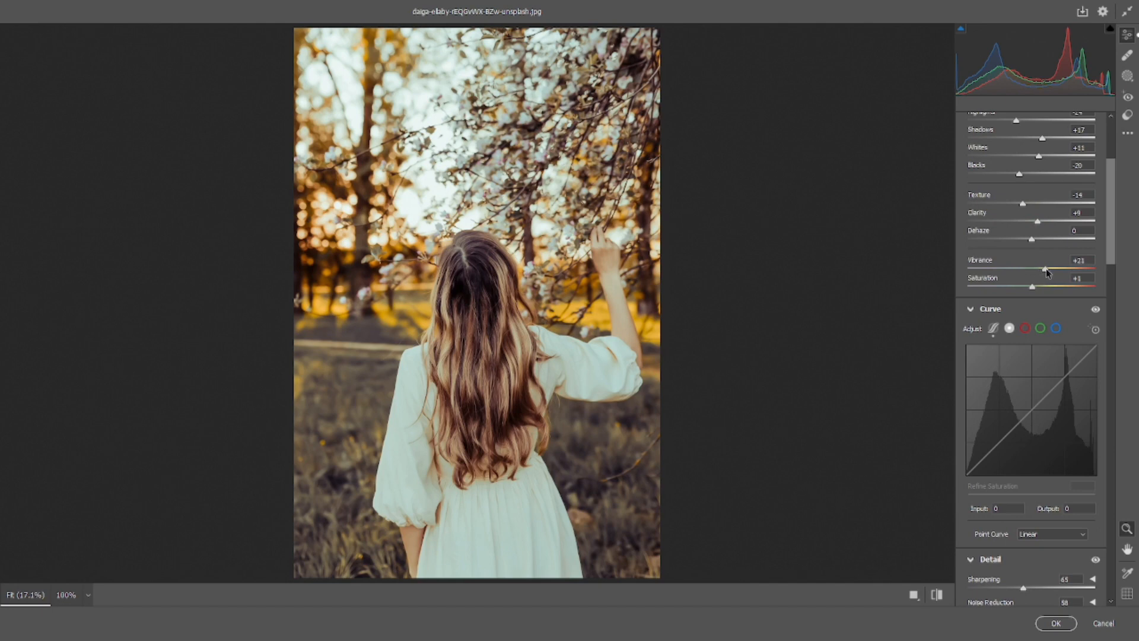
scroll(1047, 272, up, 2)
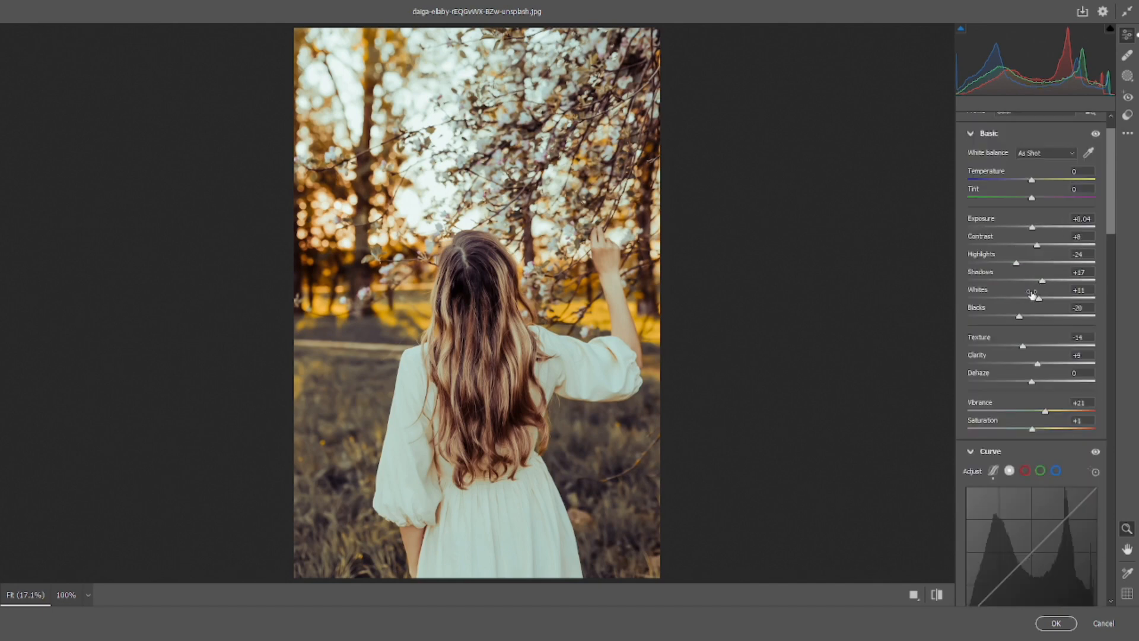
drag(1016, 263, 1040, 246)
key(ctrl+z)
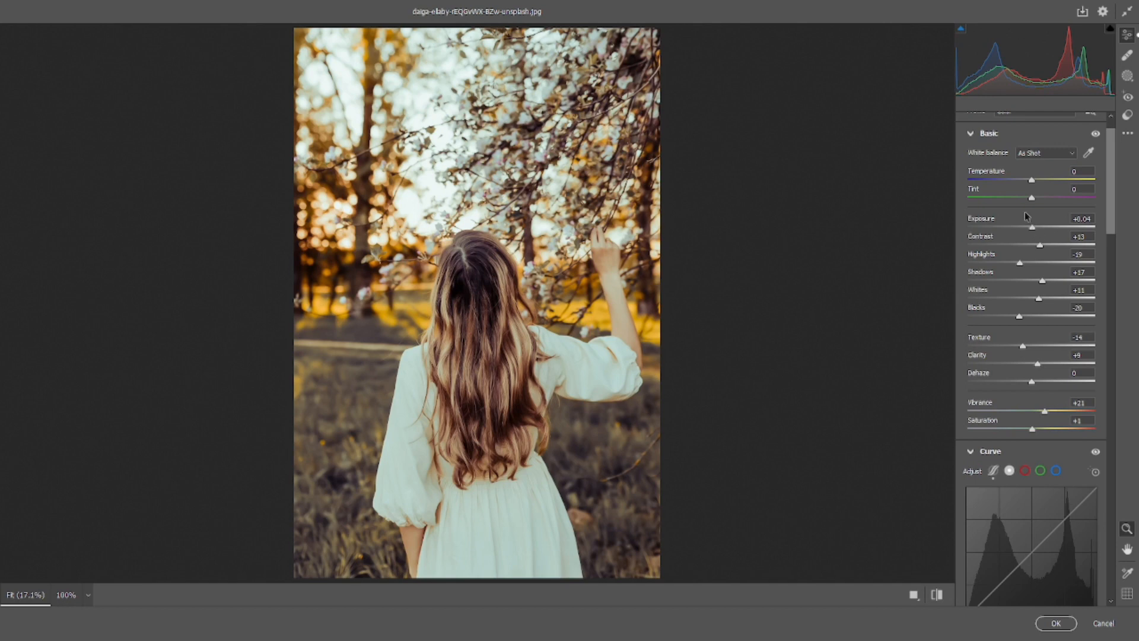
Fine-tune the white balance with a temperature of +1 and a tint shifted slightly toward green
drag(1030, 198, 1004, 196)
double_click(1063, 201)
double_click(1028, 181)
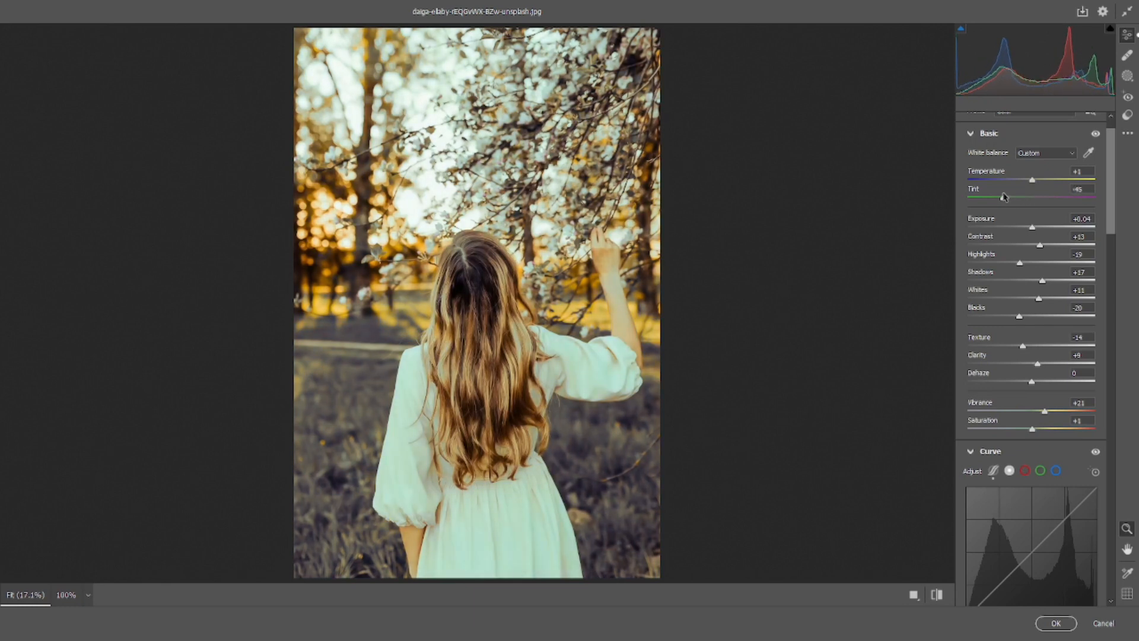
double_click(1004, 197)
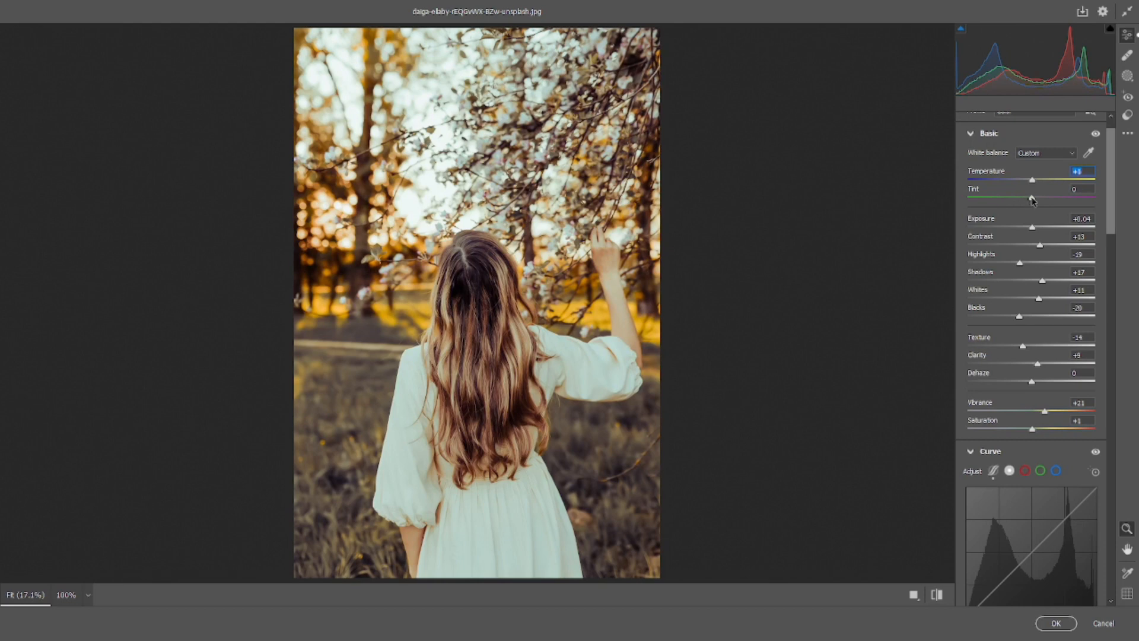
drag(1032, 200, 1025, 198)
Add three anchor points to the RGB point curve at the highlight, midtone and shadow grid intersections
scroll(1029, 205, down, 15)
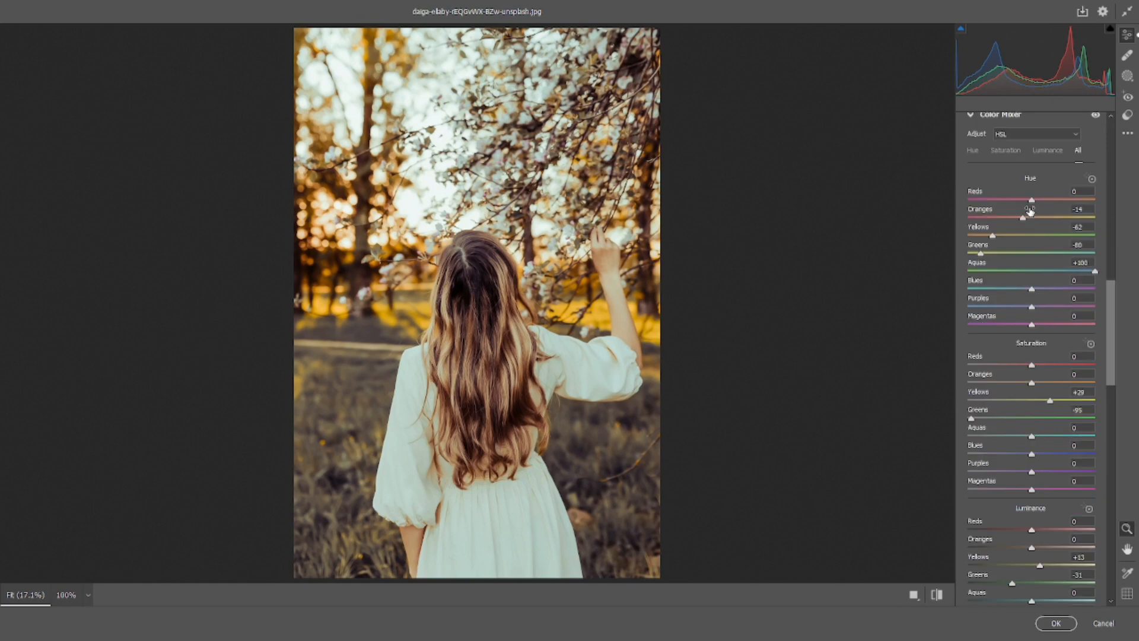
scroll(1029, 218, down, 8)
scroll(1041, 301, up, 5)
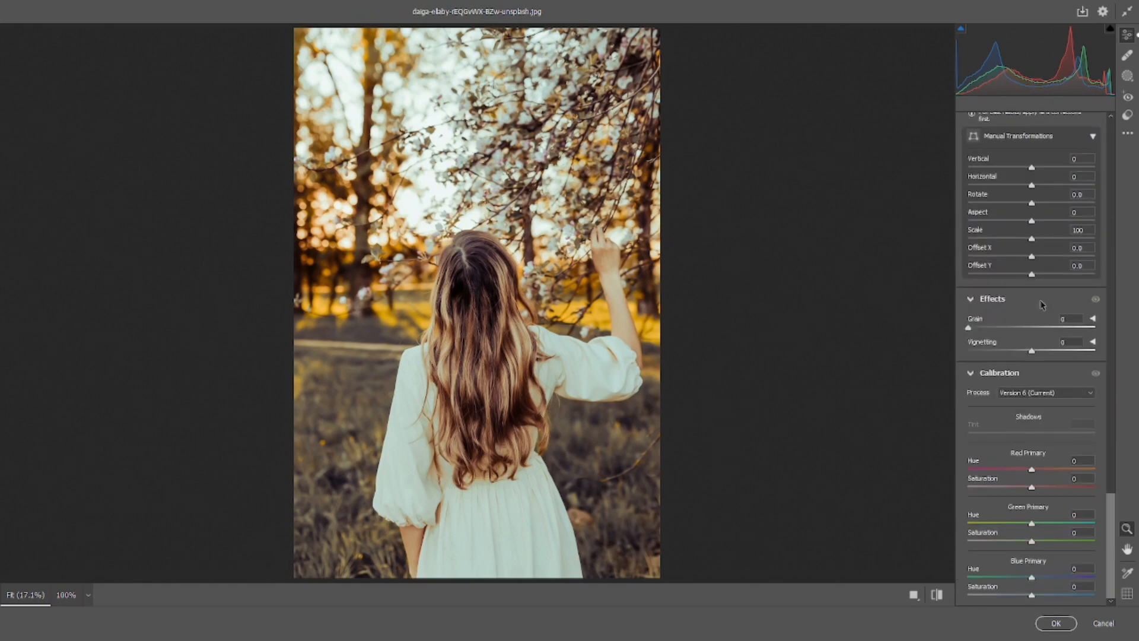
scroll(1041, 300, up, 10)
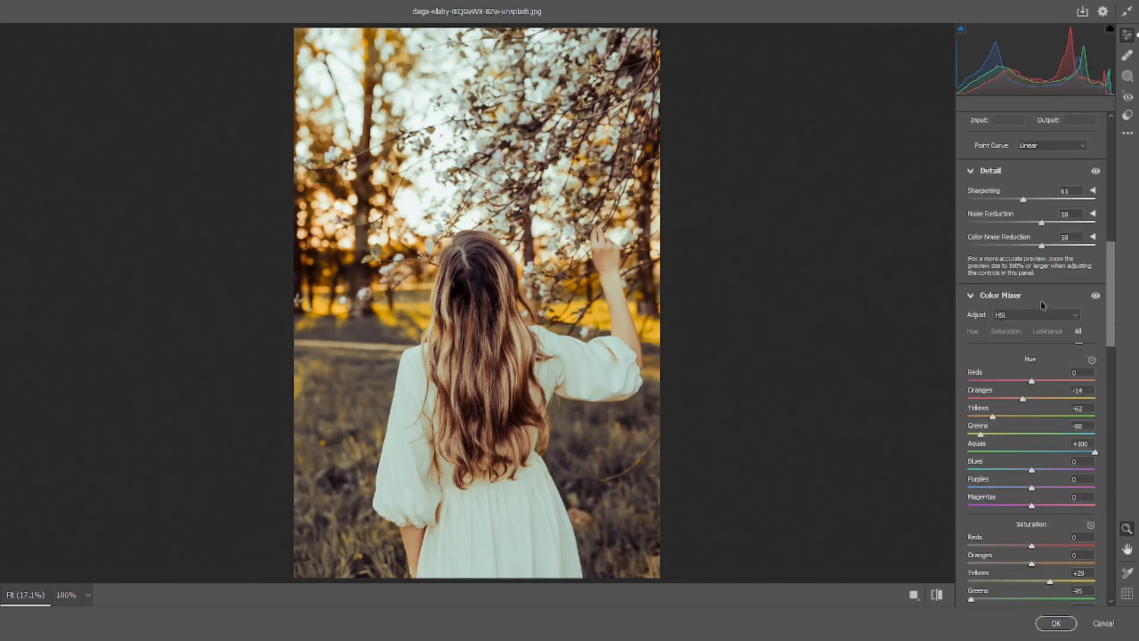
scroll(1042, 304, up, 5)
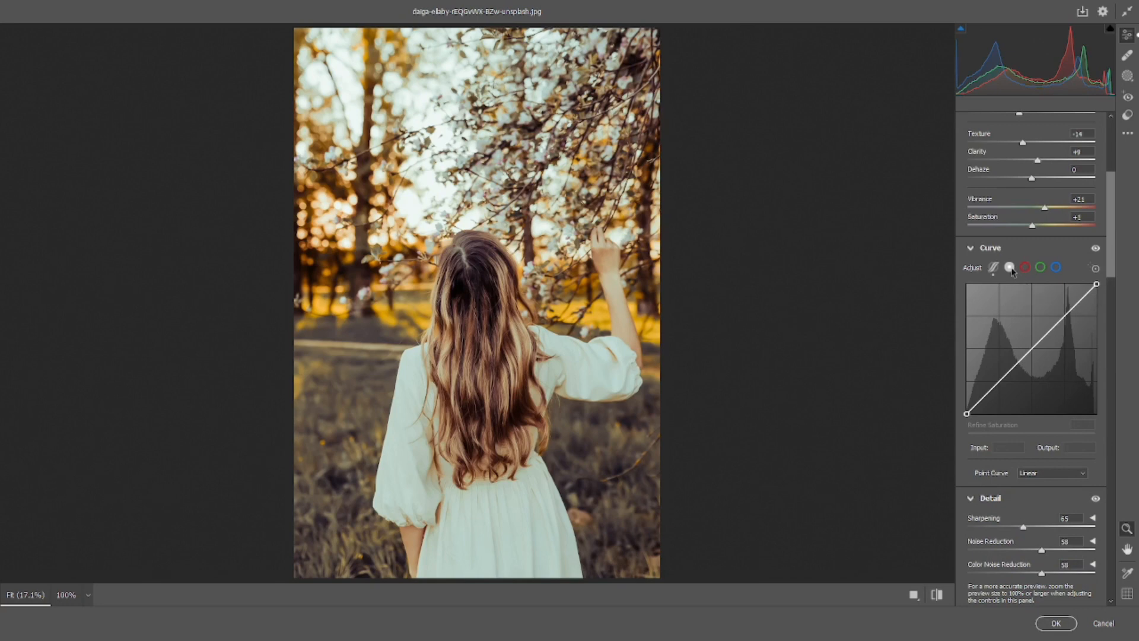
click(1064, 315)
click(1033, 348)
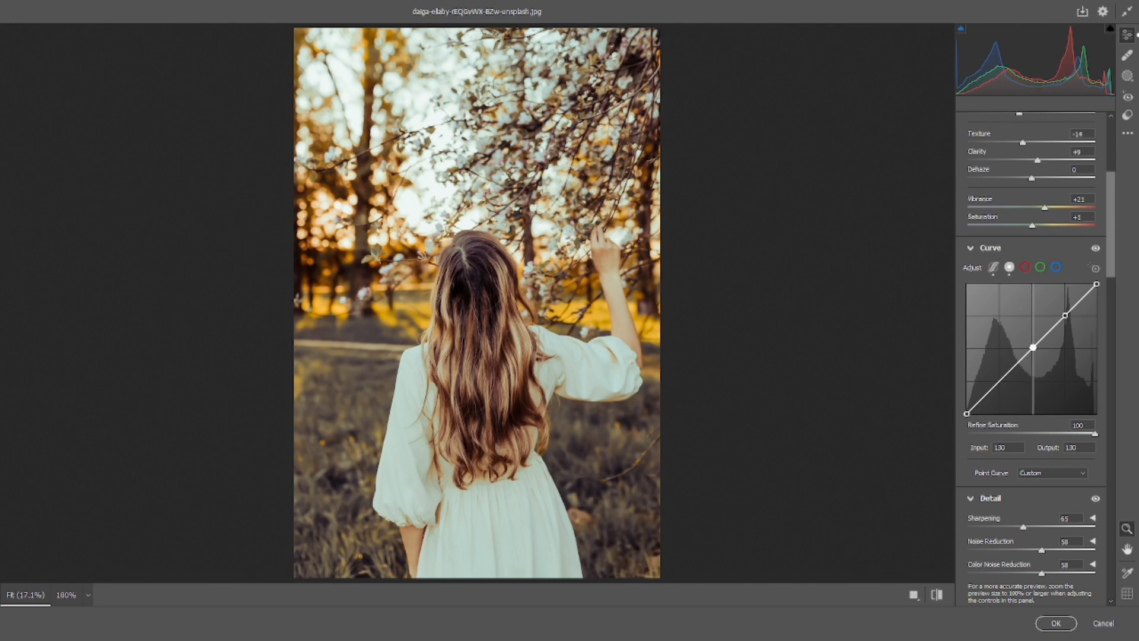
drag(1033, 348, 1032, 347)
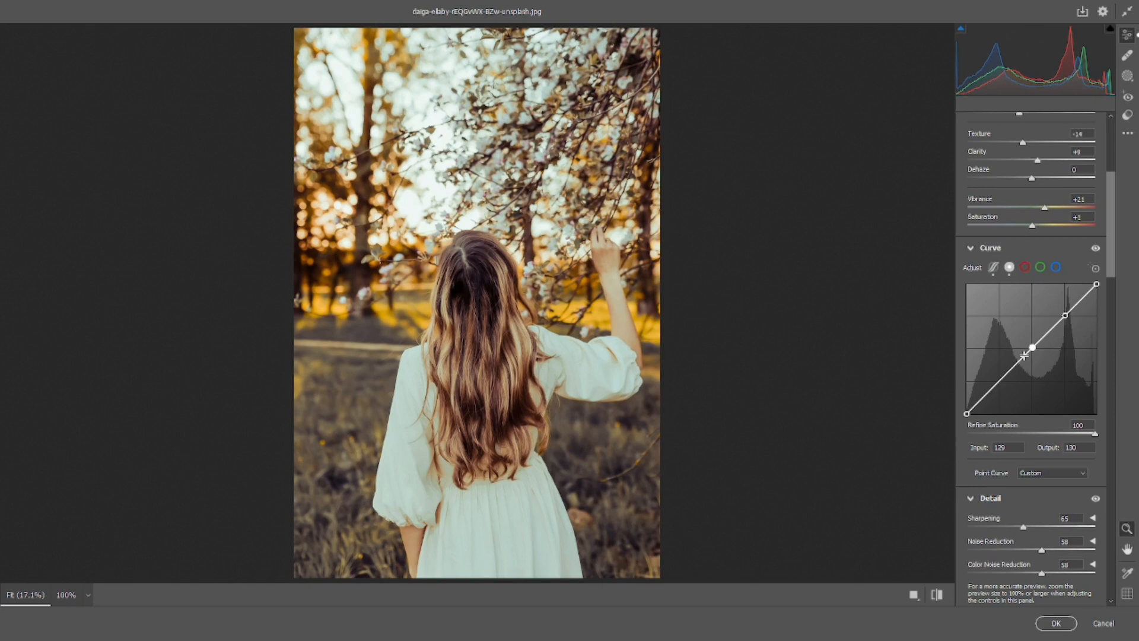
click(999, 381)
Raise the black point of the RGB curve to an output of 30 to fade the shadows
drag(966, 413, 967, 403)
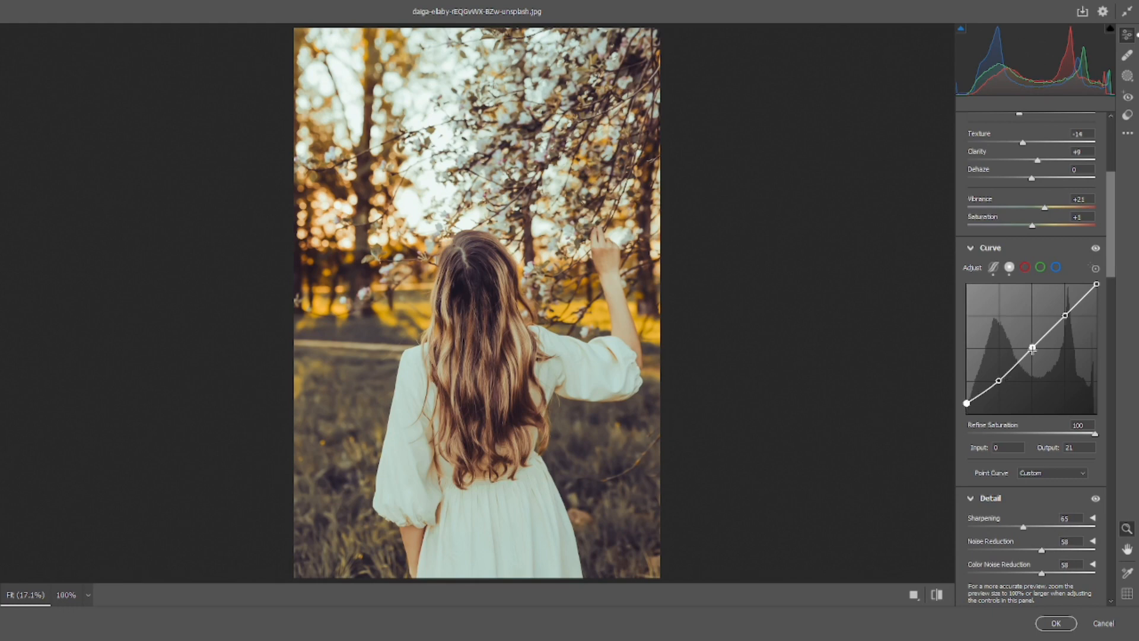
click(982, 394)
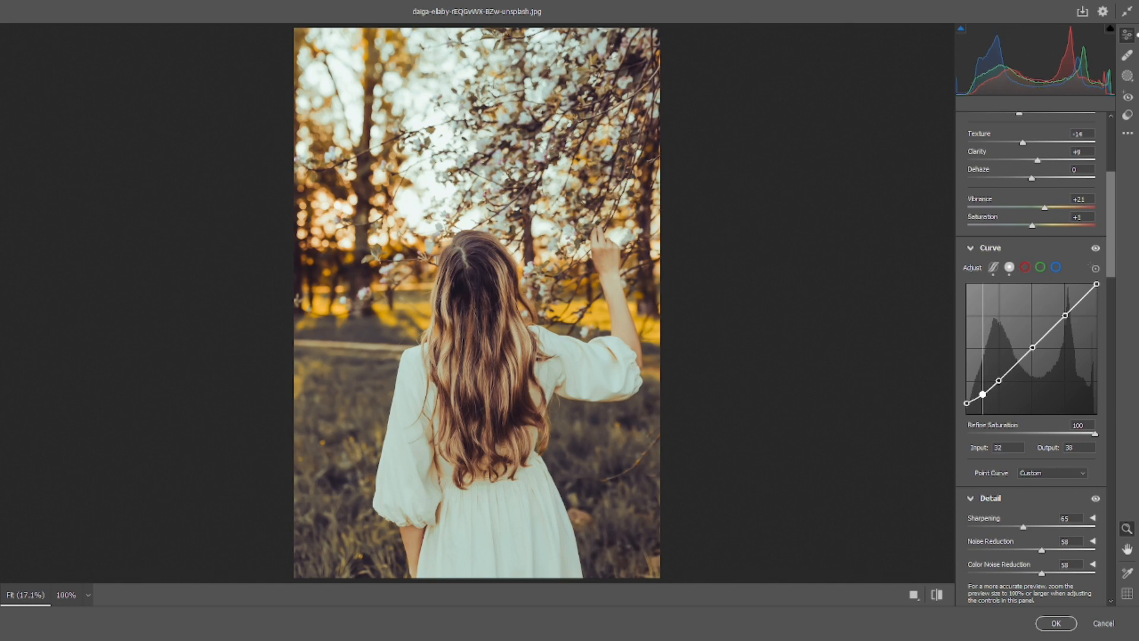
drag(967, 403, 966, 399)
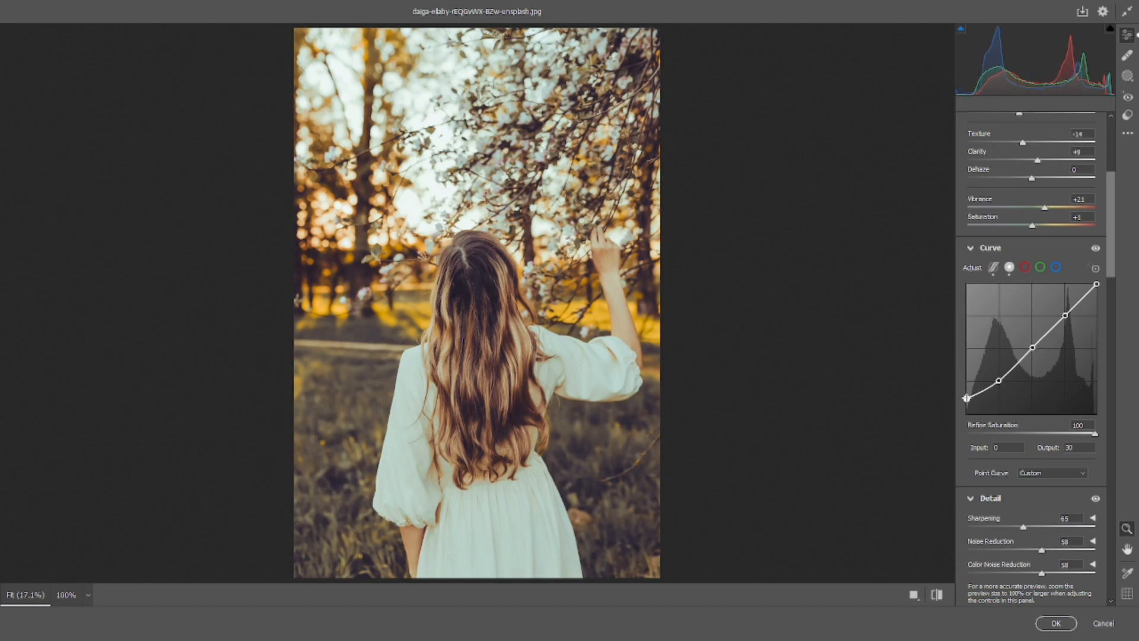
Shape the RGB curve with midtones at 128/135, highlights at 195/202 and the white point lowered to output 229
drag(1032, 347, 1031, 345)
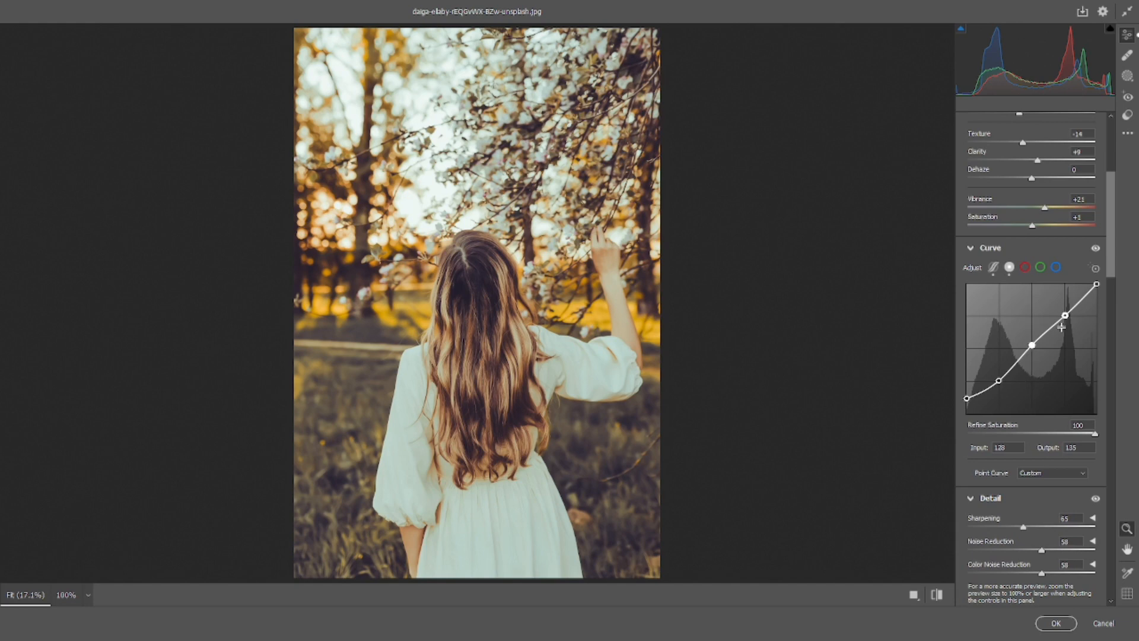
drag(1065, 315, 1065, 311)
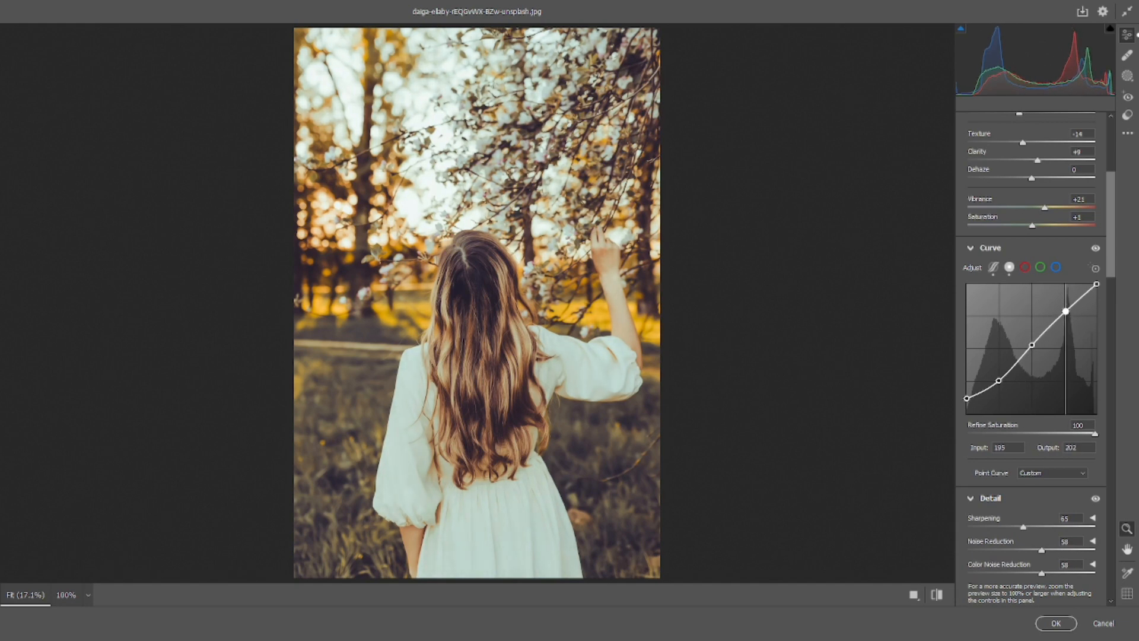
drag(1096, 285, 1096, 298)
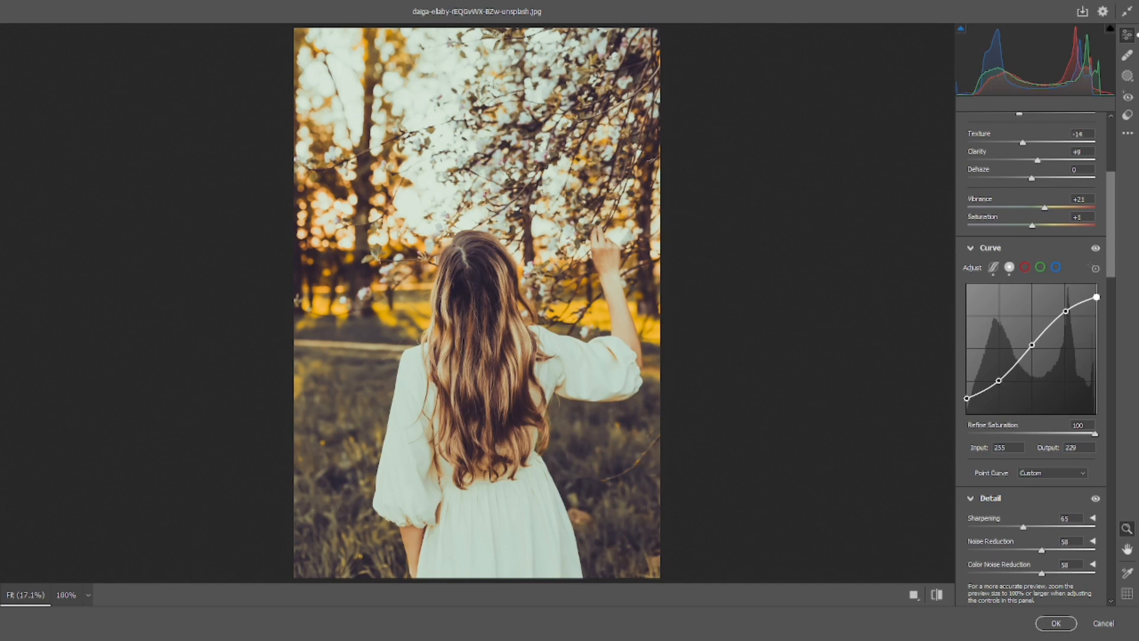
Compare the graded photo with its default settings by toggling between the two repeatedly
click(938, 594)
click(938, 592)
click(938, 592)
click(939, 593)
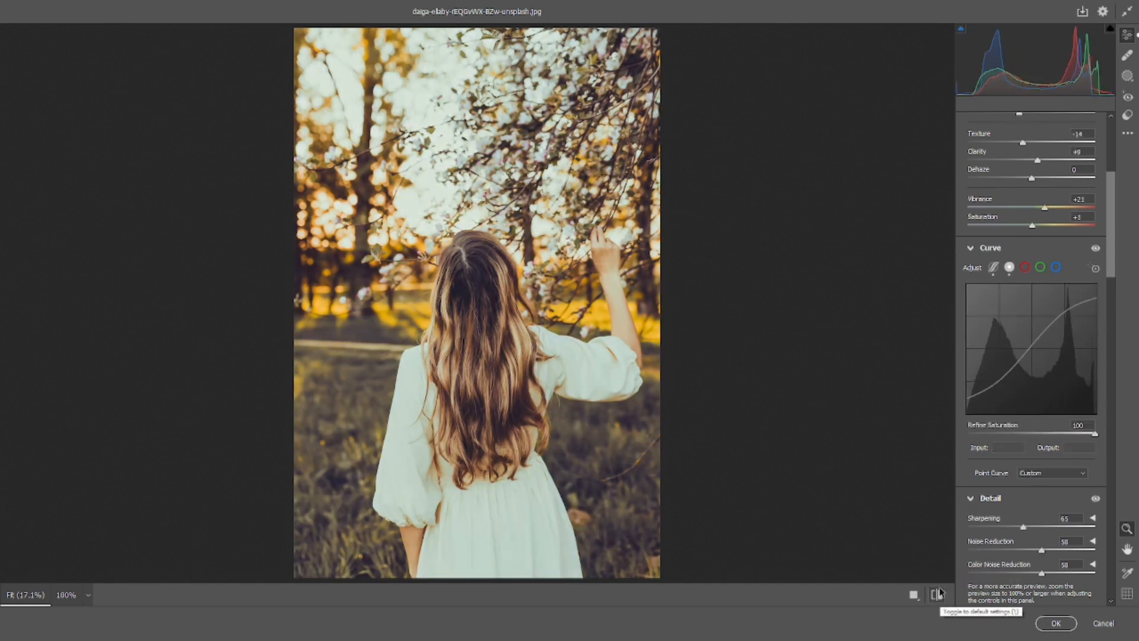
click(939, 592)
click(940, 593)
click(939, 593)
click(940, 592)
click(940, 592)
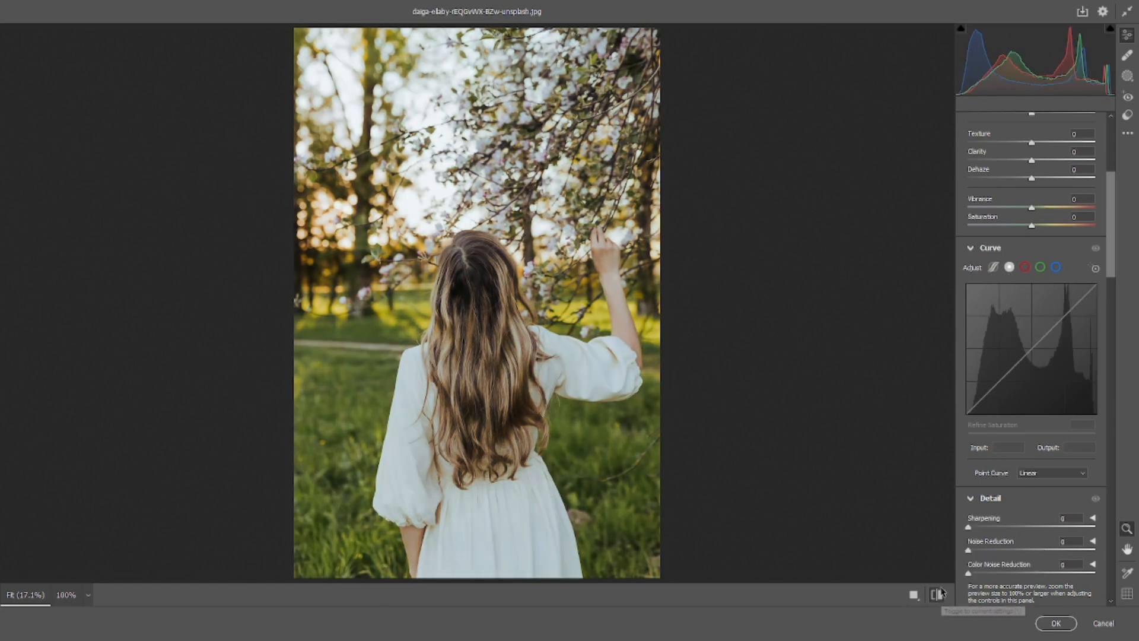
click(939, 593)
click(940, 593)
click(940, 592)
click(939, 593)
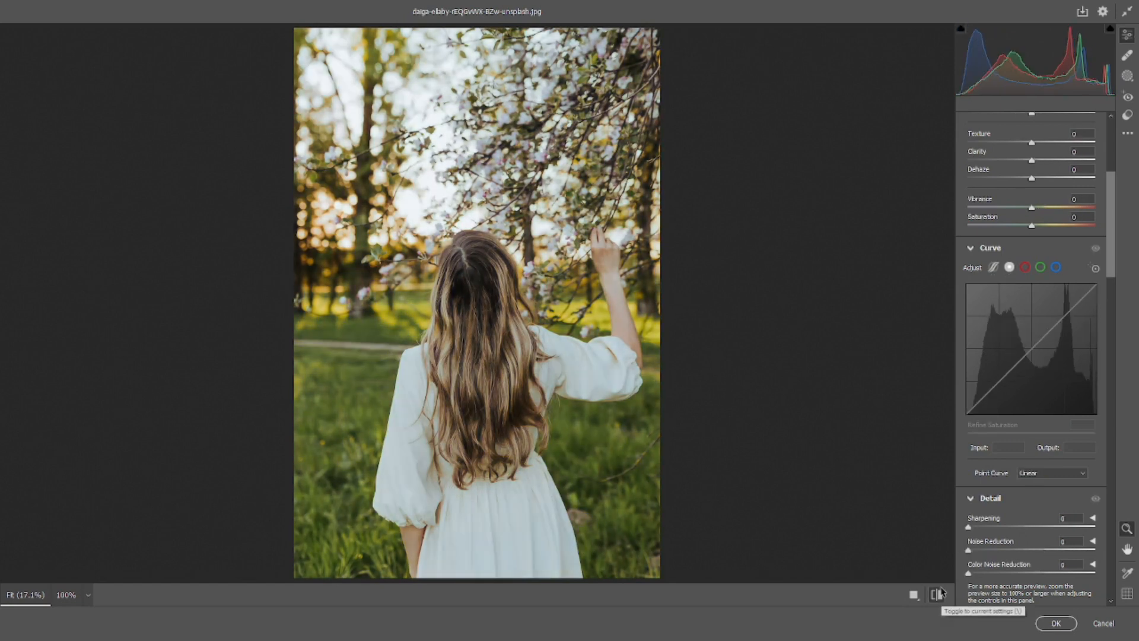
click(939, 593)
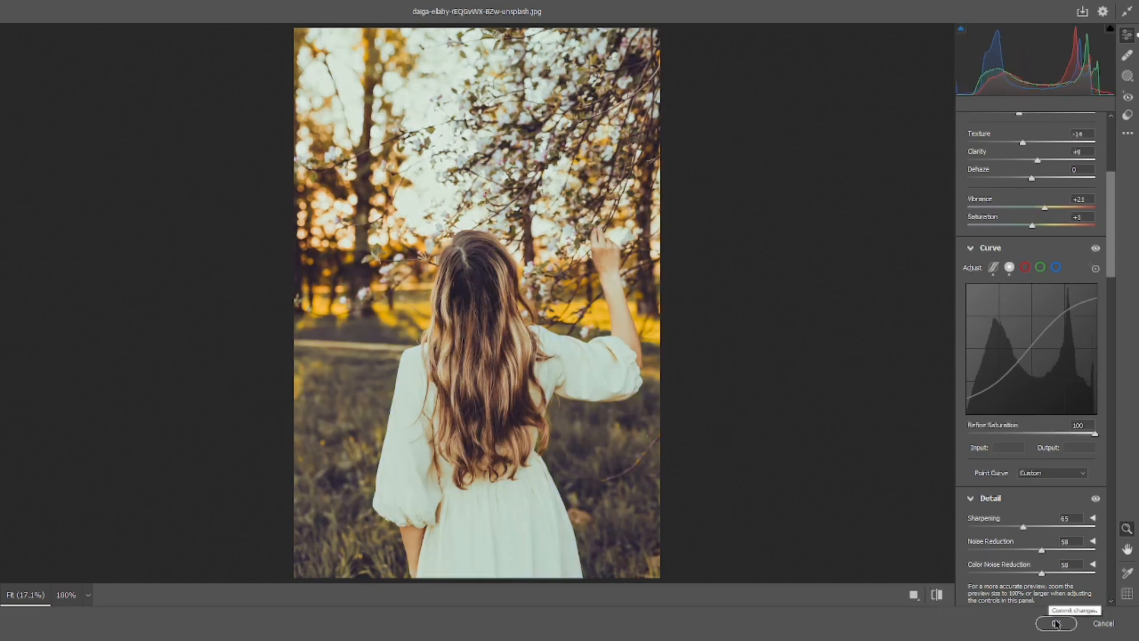
Add highlight, midtone and shadow anchor points along the diagonal of the green channel curve
click(1040, 266)
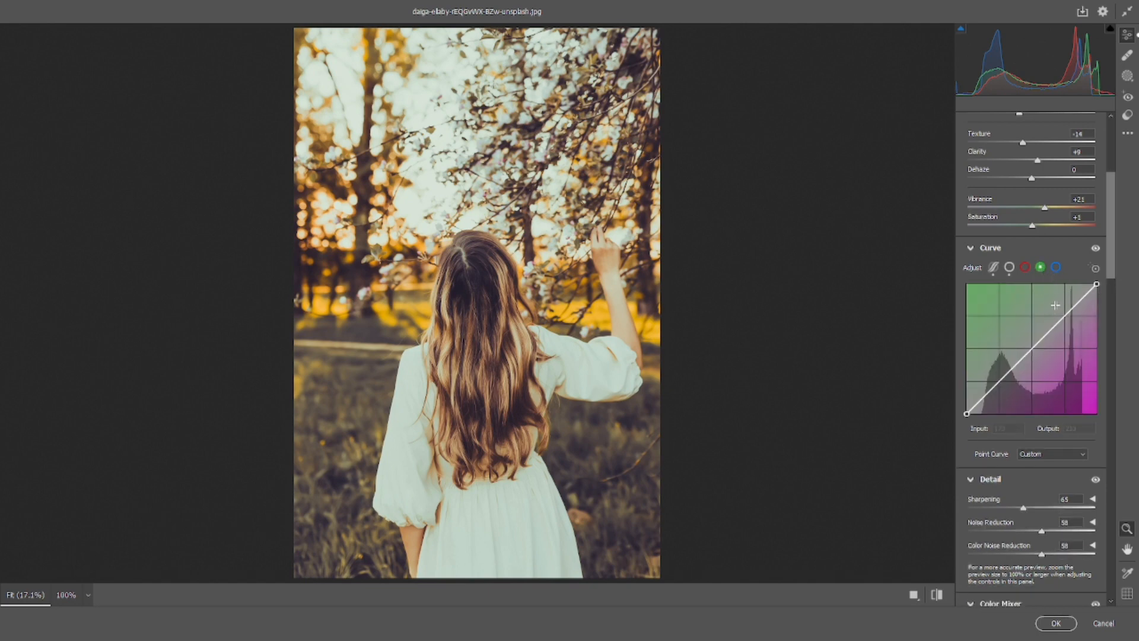
click(1056, 267)
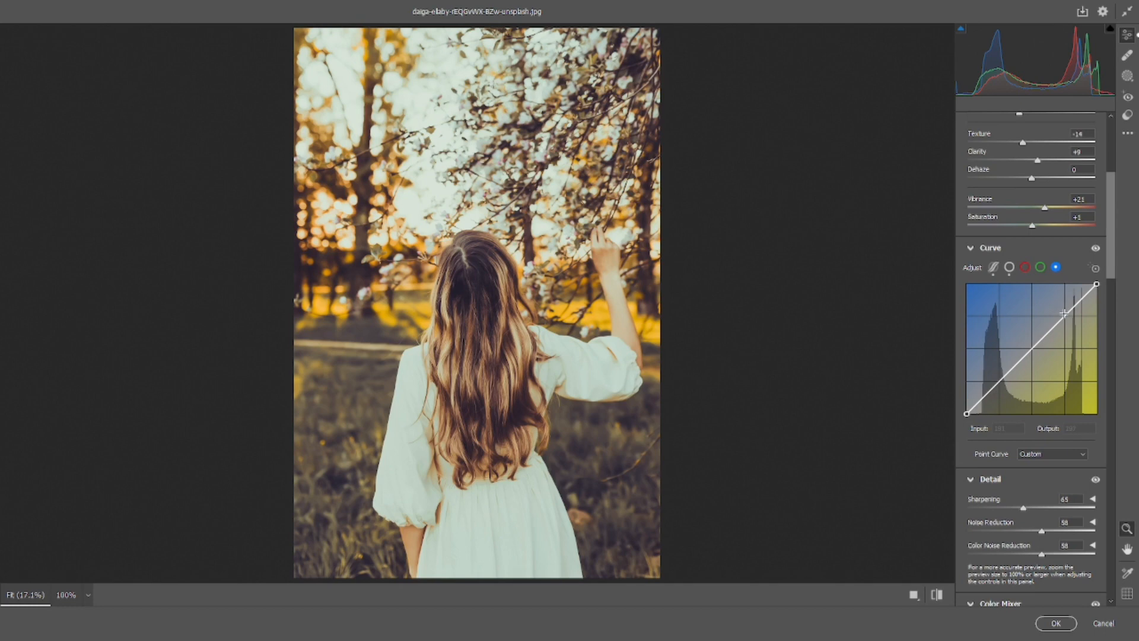
click(1041, 266)
click(1065, 315)
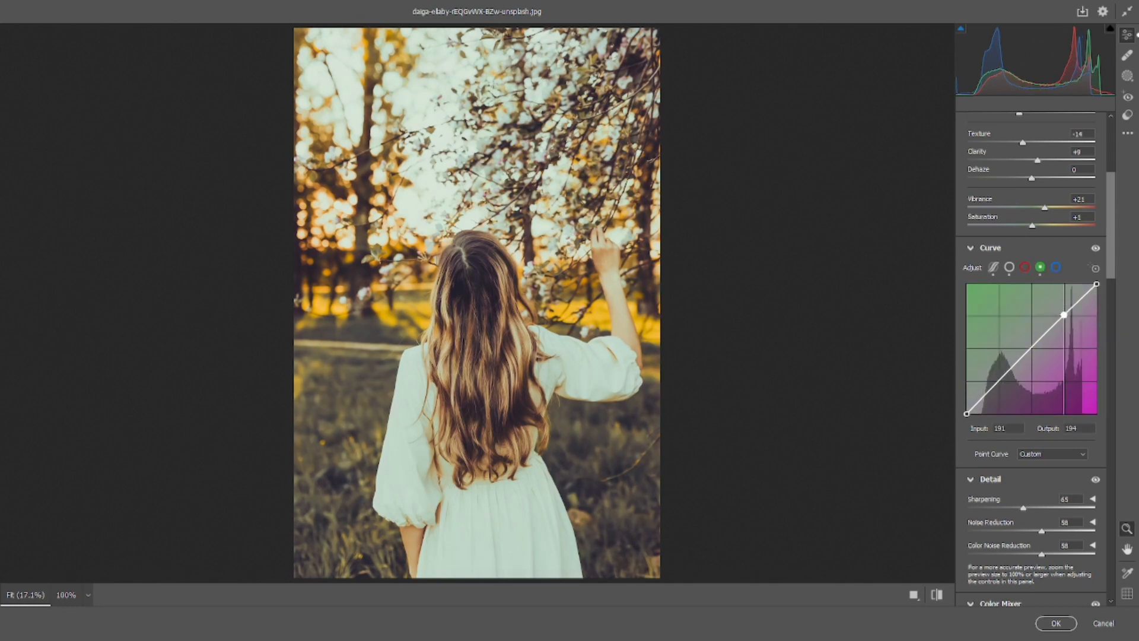
drag(1064, 316, 1065, 315)
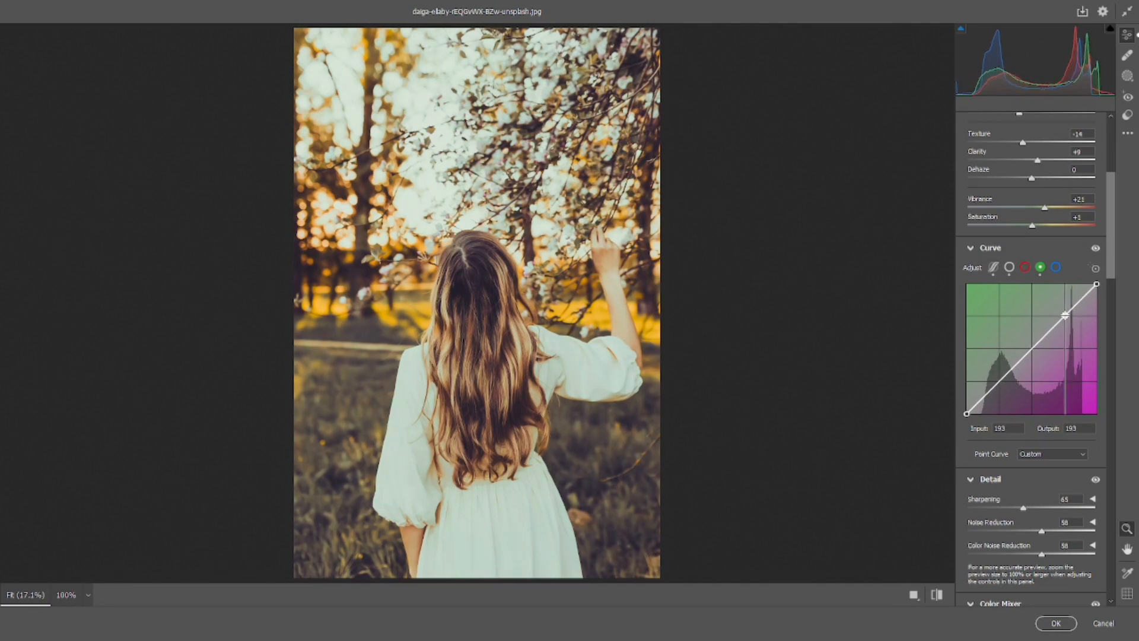
click(1031, 349)
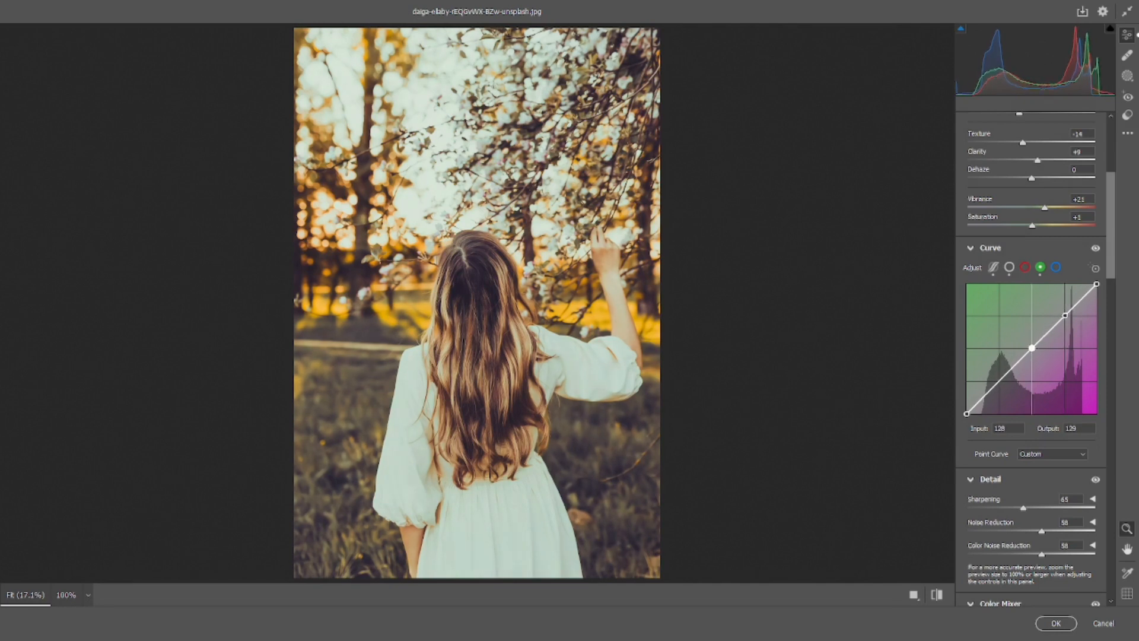
click(1000, 381)
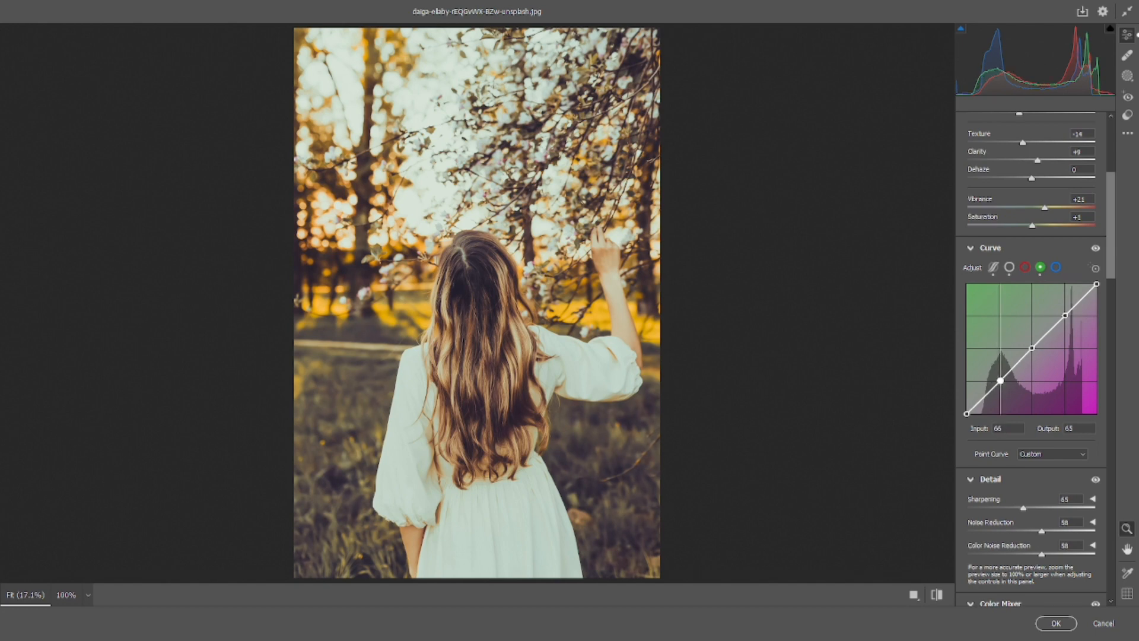
drag(1000, 380, 999, 381)
On the green curve, raise the highlight point to 193/198, remove the midtone point and lower the white point to output 248
drag(1000, 381, 1065, 313)
double_click(1031, 347)
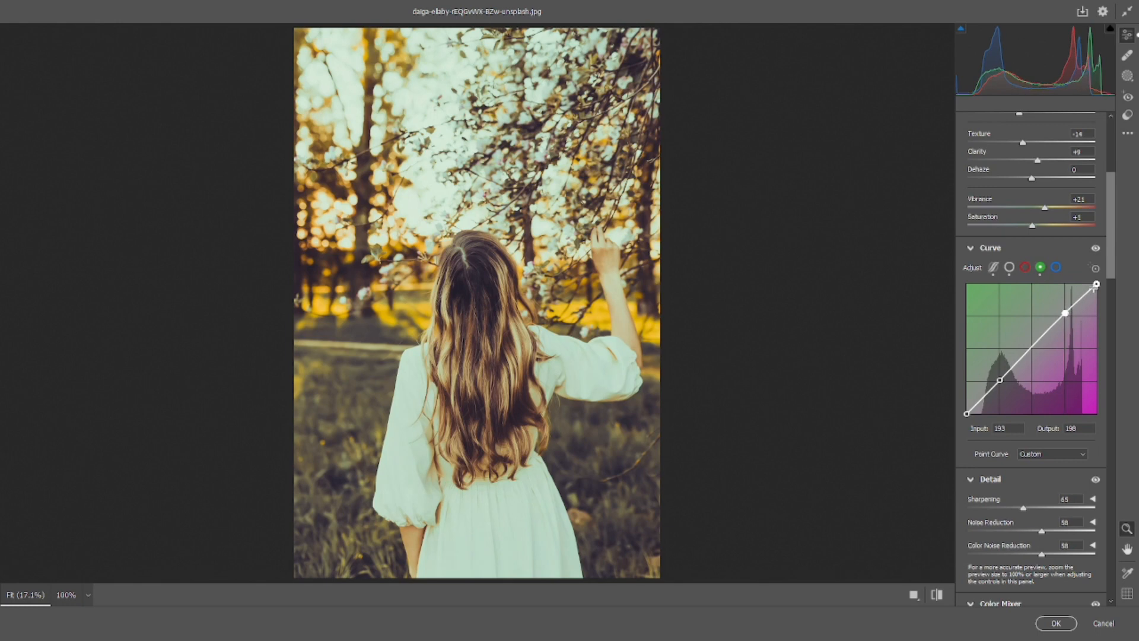
drag(1097, 283, 1096, 288)
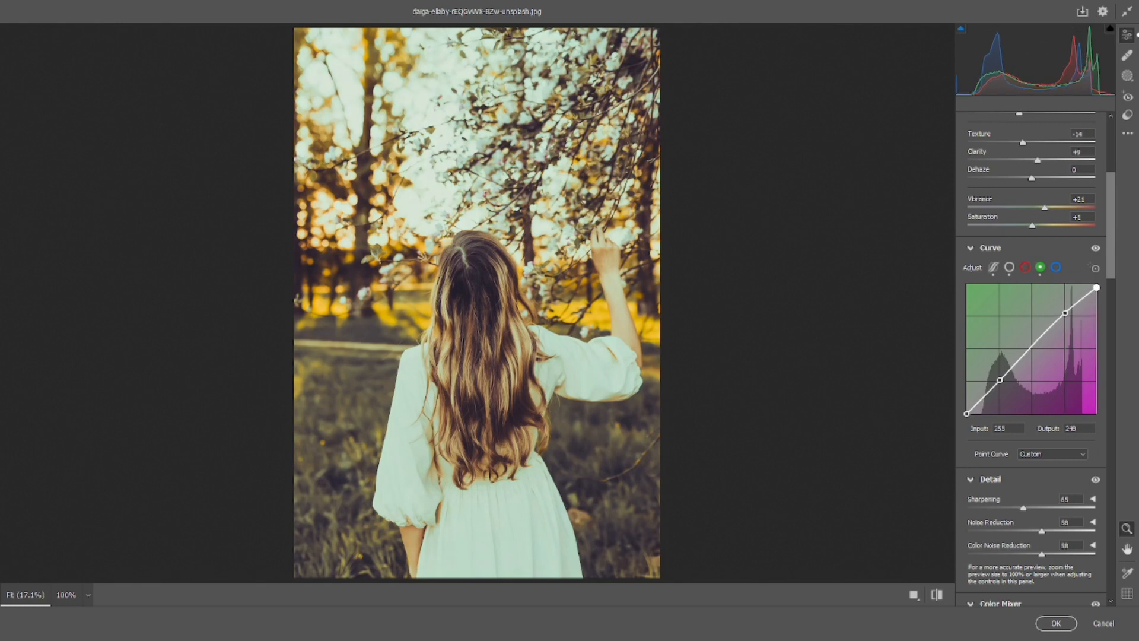
Add highlight, midtone and shadow anchor points along the diagonal of the blue channel curve
click(1056, 266)
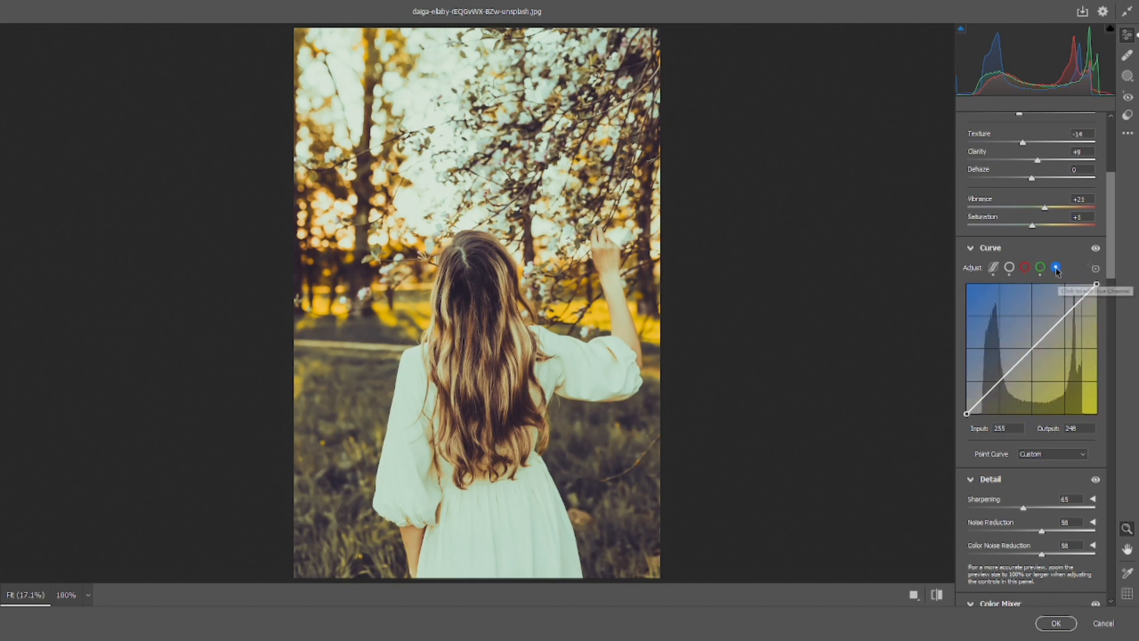
click(1064, 315)
mouse_move(1064, 314)
mouse_down()
mouse_move(1032, 349)
mouse_move(1065, 316)
mouse_up()
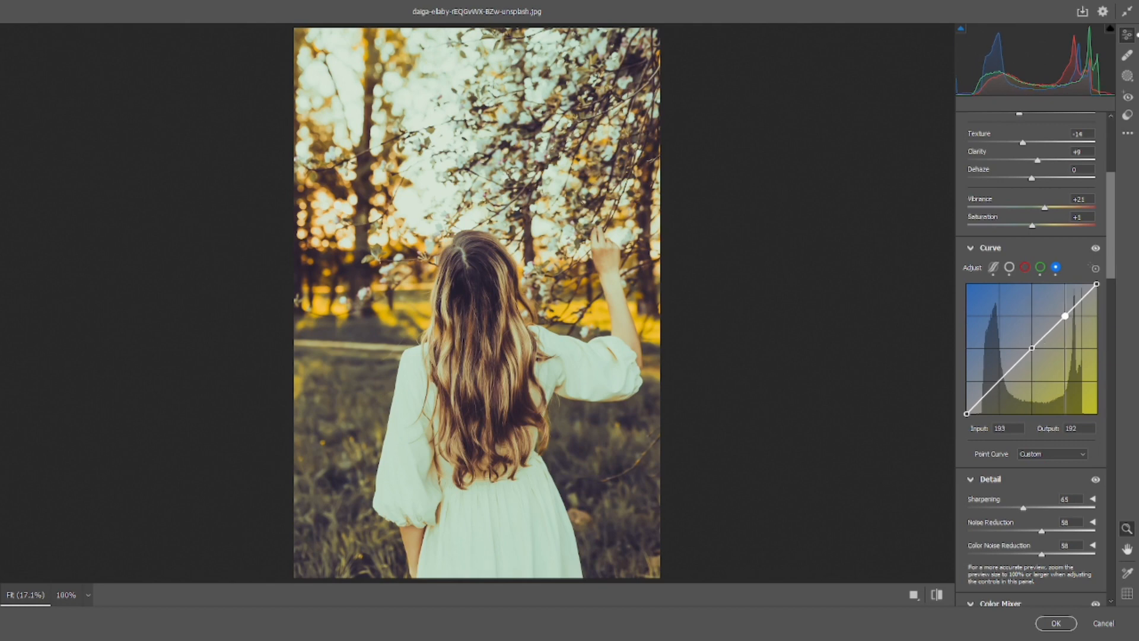
click(1000, 380)
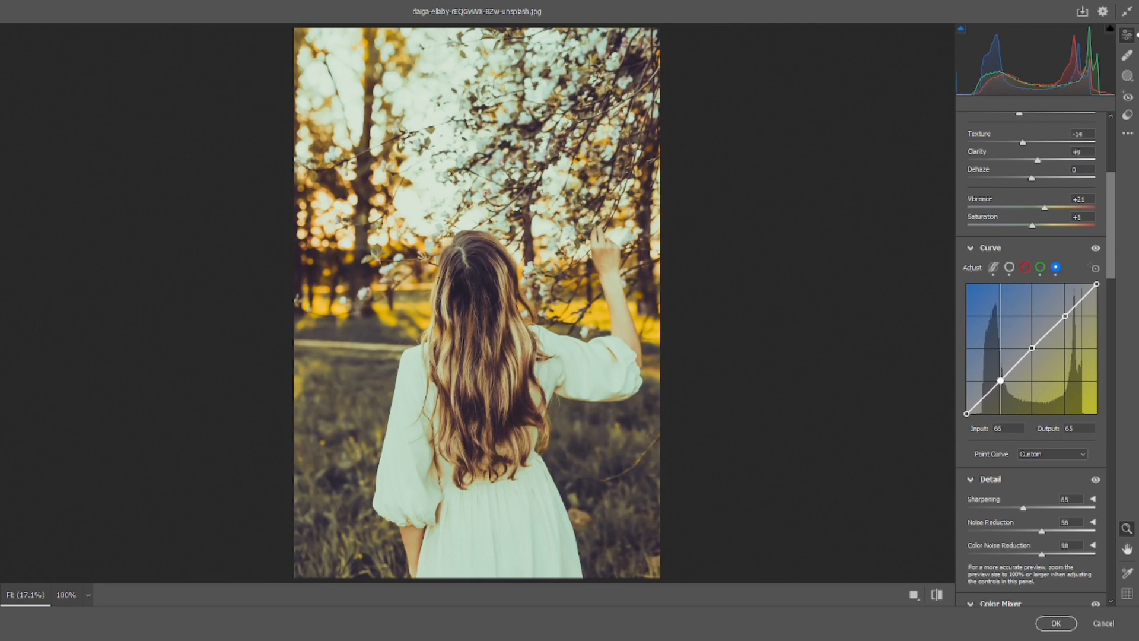
drag(1000, 380, 1000, 380)
Shape the blue curve with the black point at output 19, highlights at 194/205 and shadows at 67/64
drag(967, 414, 967, 404)
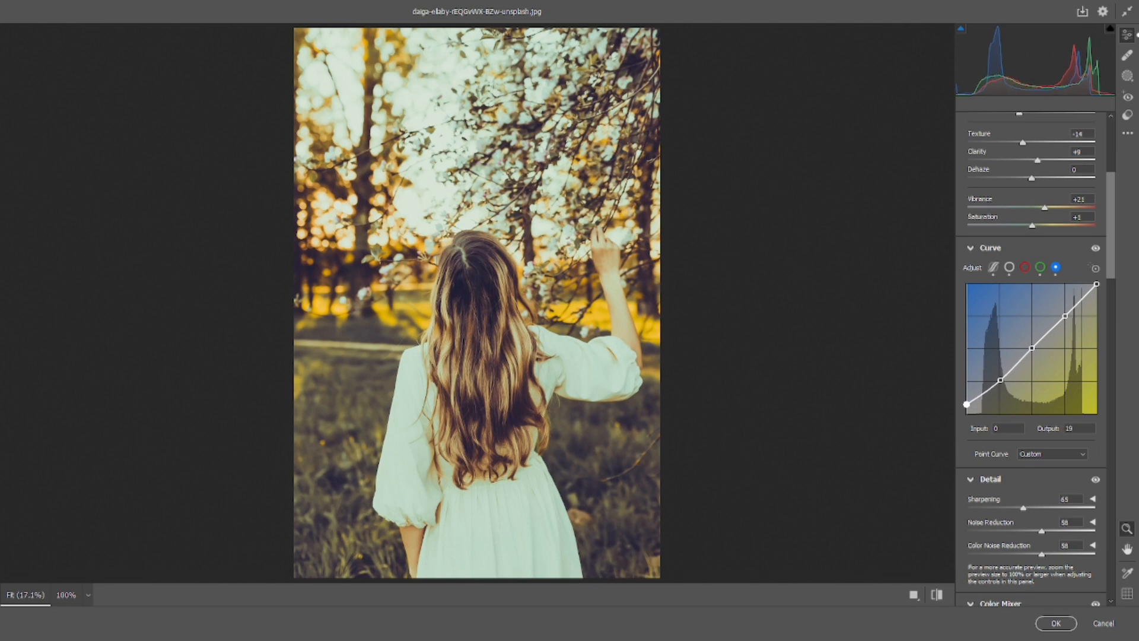
drag(1065, 315, 1065, 310)
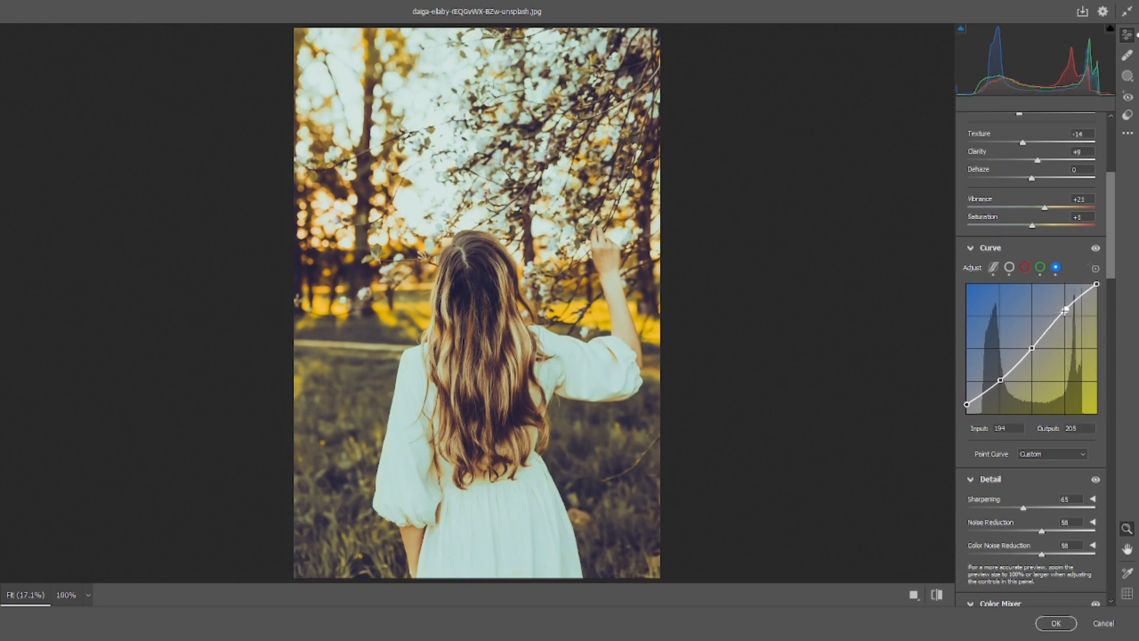
drag(1032, 347, 1001, 381)
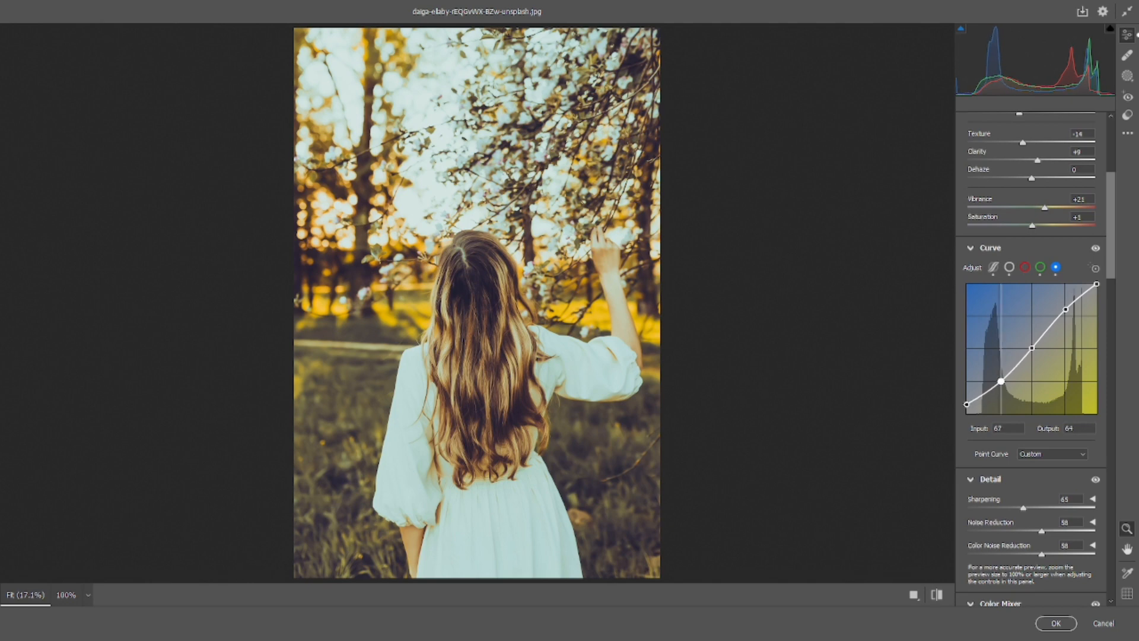
Copy the green channel's curve settings and paste them onto the red channel
click(1042, 268)
right_click(1043, 268)
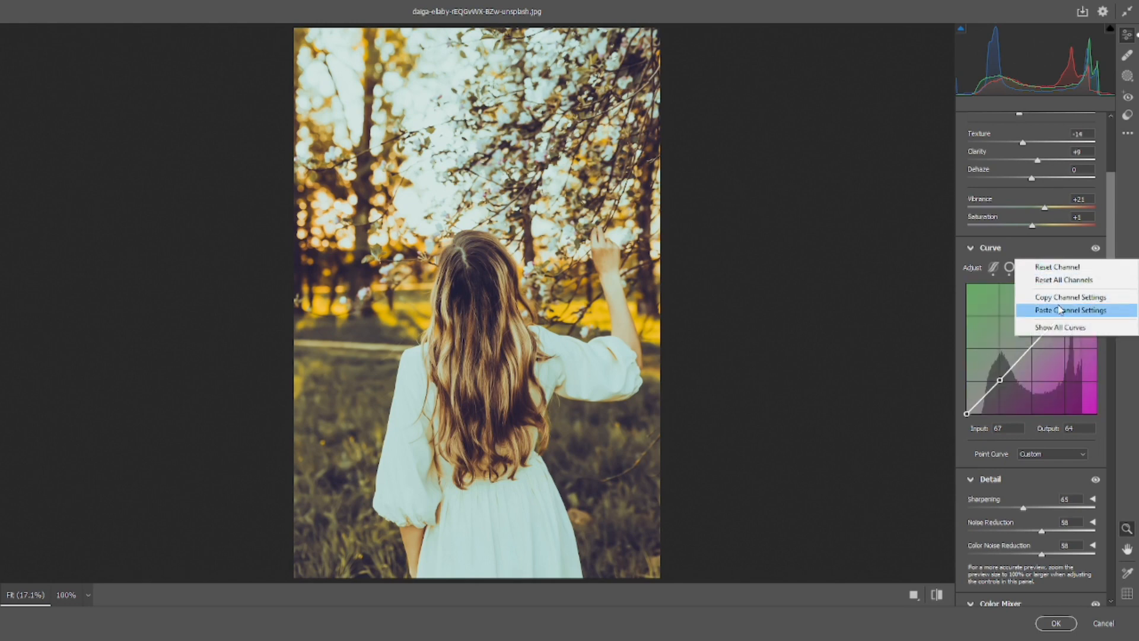
click(1062, 297)
click(1026, 268)
right_click(1025, 267)
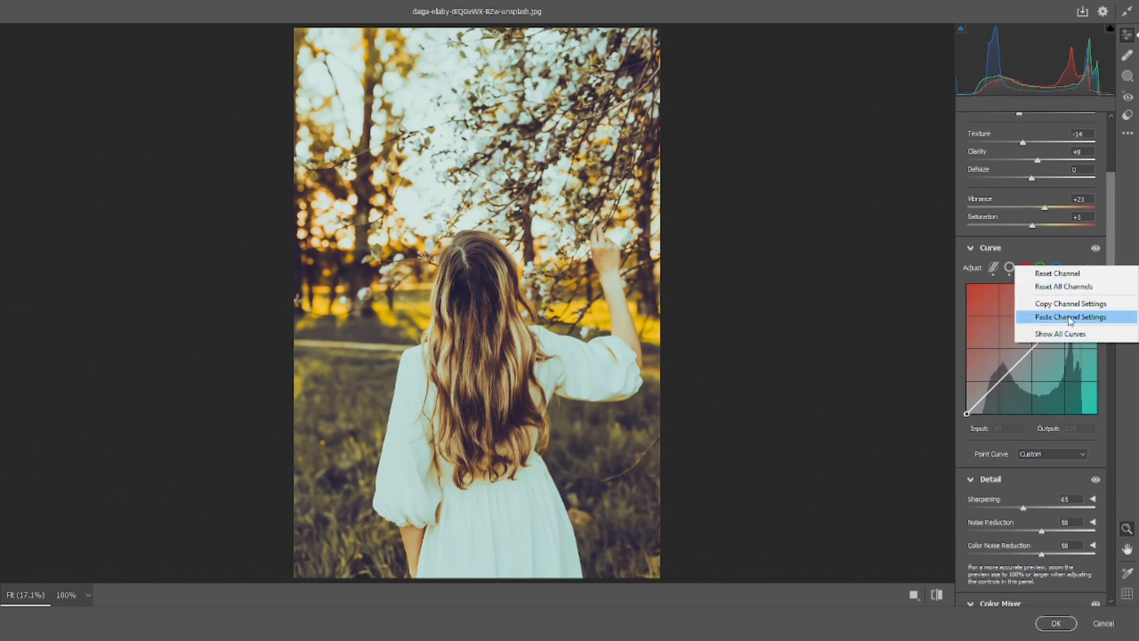
click(1072, 320)
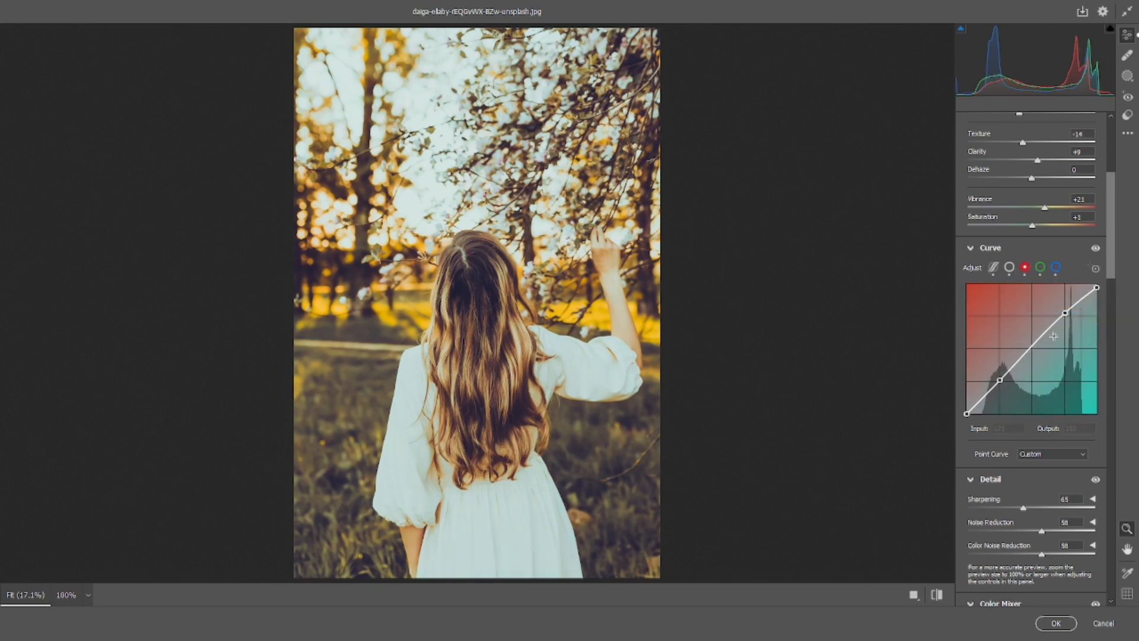
On the red curve, lower the highlight point to 193/194, lift the black point slightly and add a shadow point at 29/29
drag(1066, 313, 1066, 315)
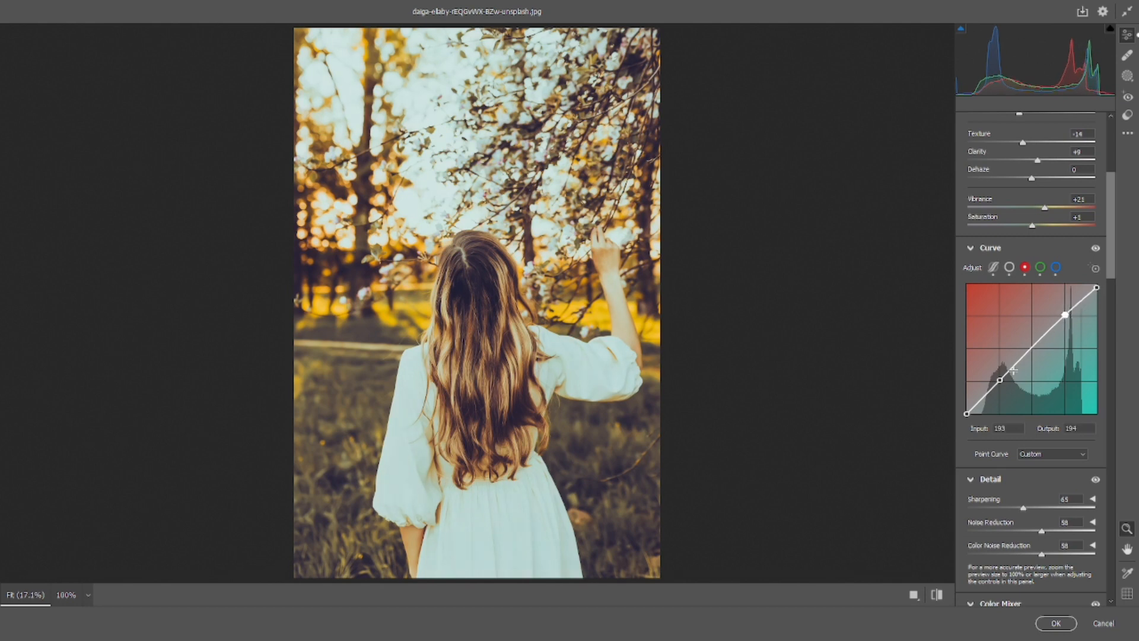
click(1001, 379)
drag(967, 413, 967, 408)
click(981, 399)
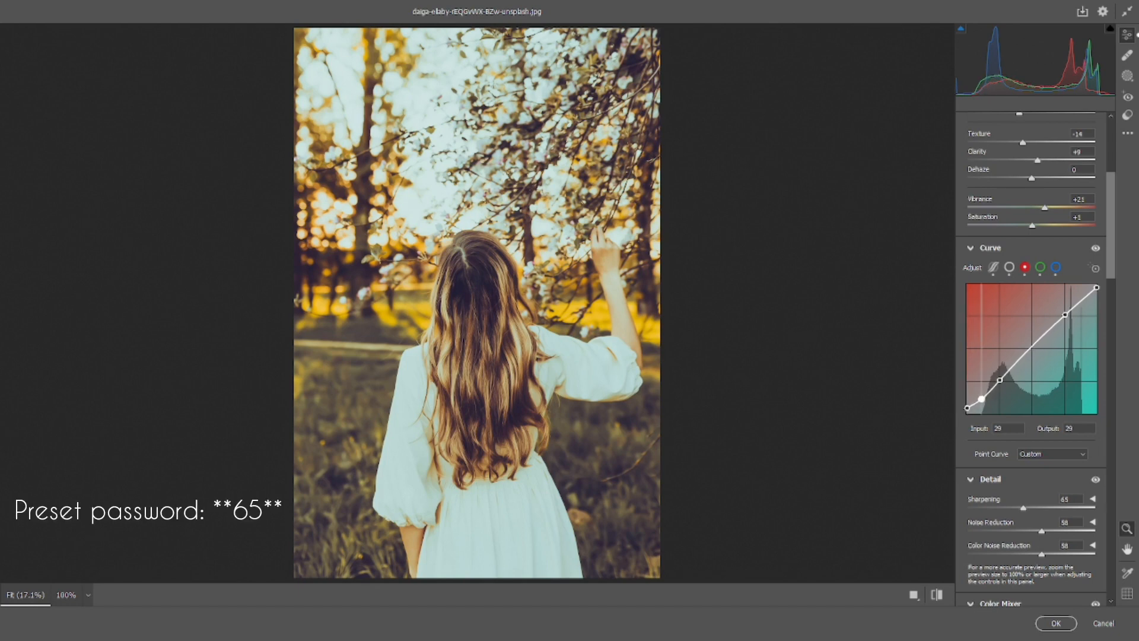
Check the blue channel curve's highlight and shadow points and apply the Camera Raw adjustments to the photo
scroll(1013, 295, up, 5)
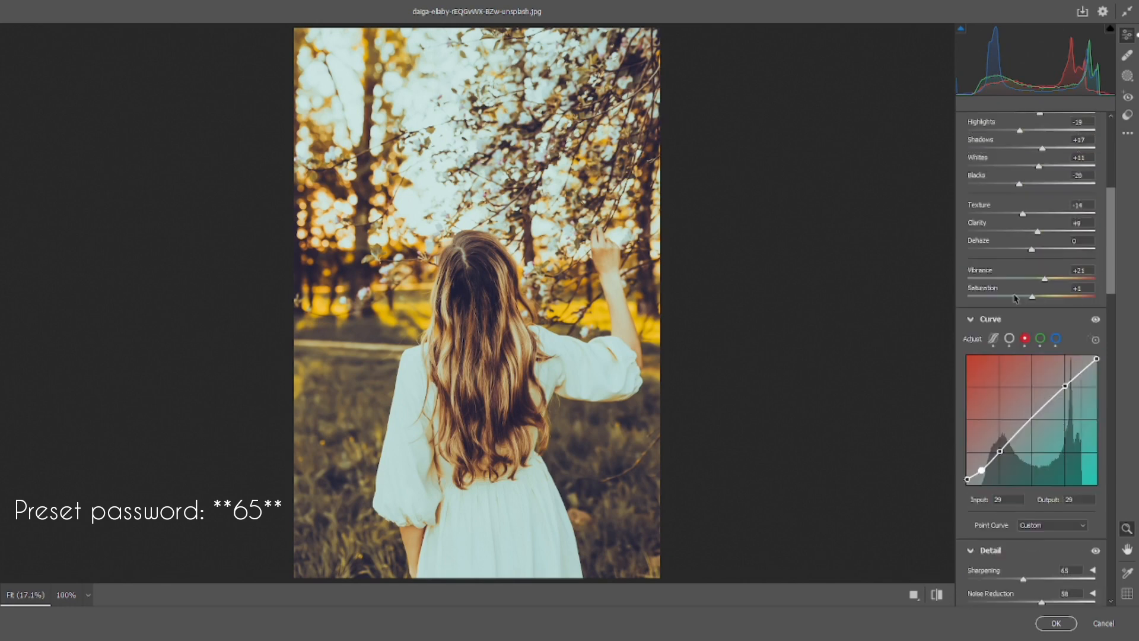
scroll(1013, 295, down, 6)
scroll(1013, 296, up, 4)
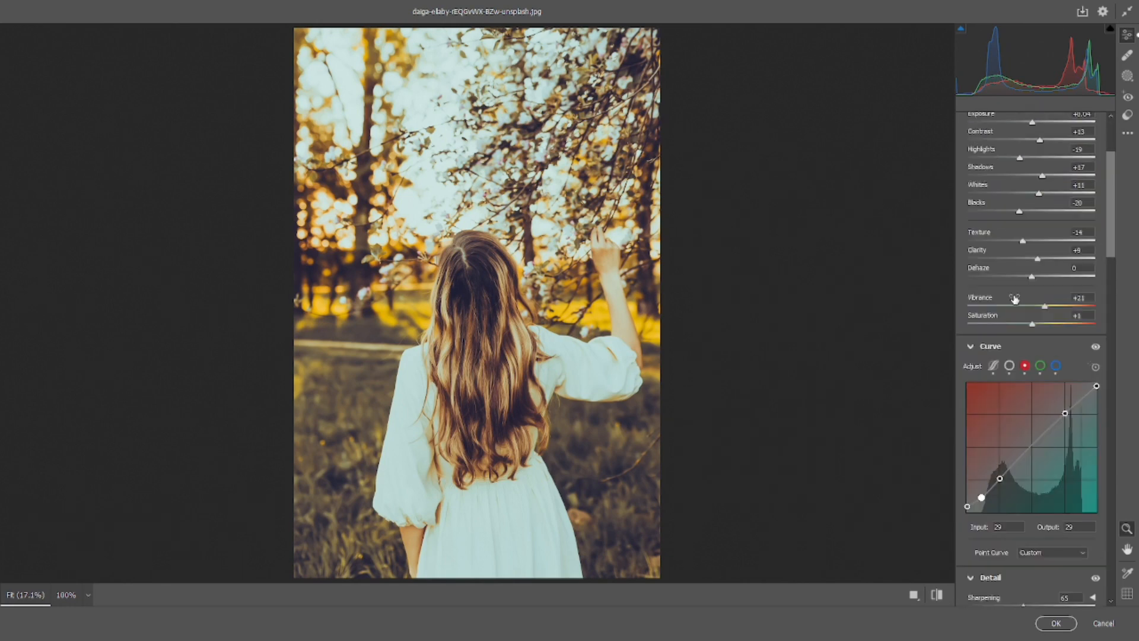
click(1056, 365)
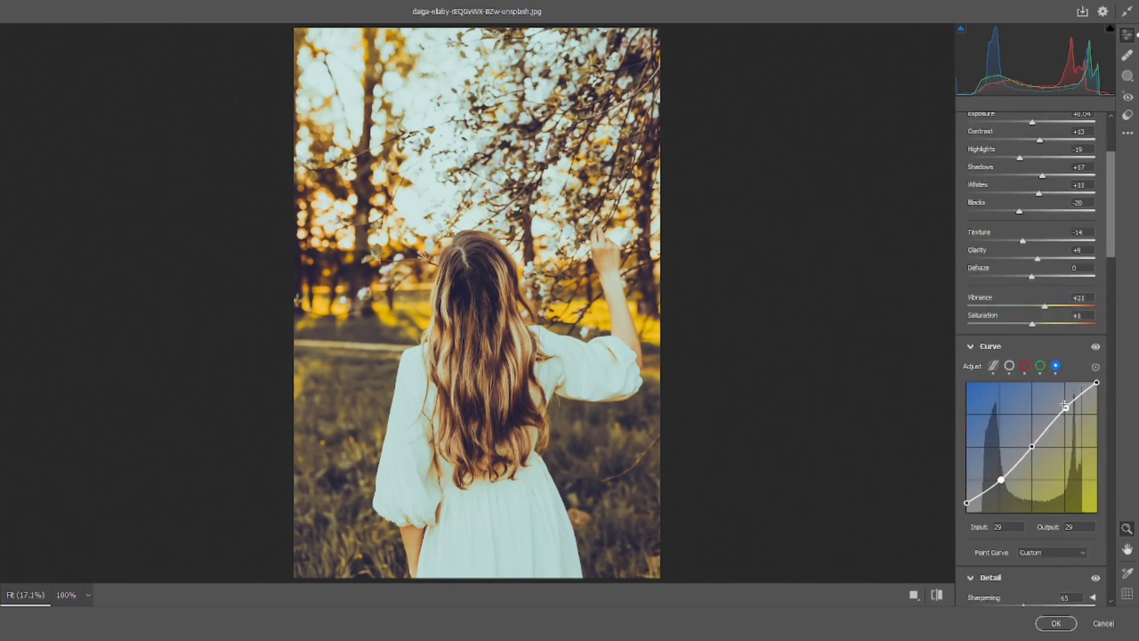
click(1065, 407)
click(1000, 480)
scroll(1034, 394, down, 8)
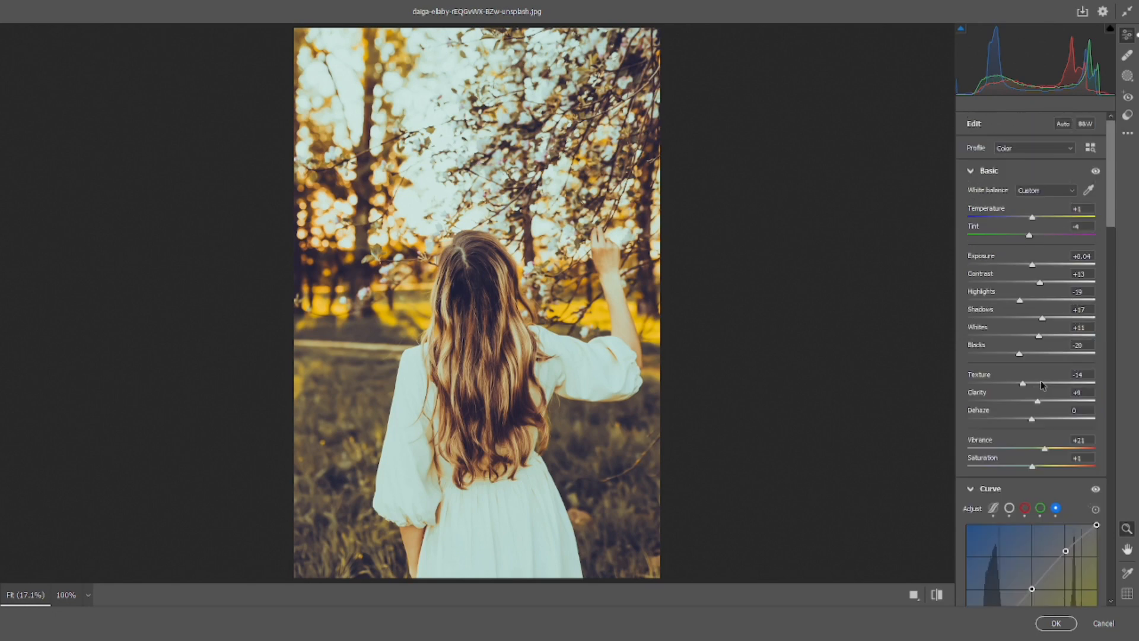
click(1056, 623)
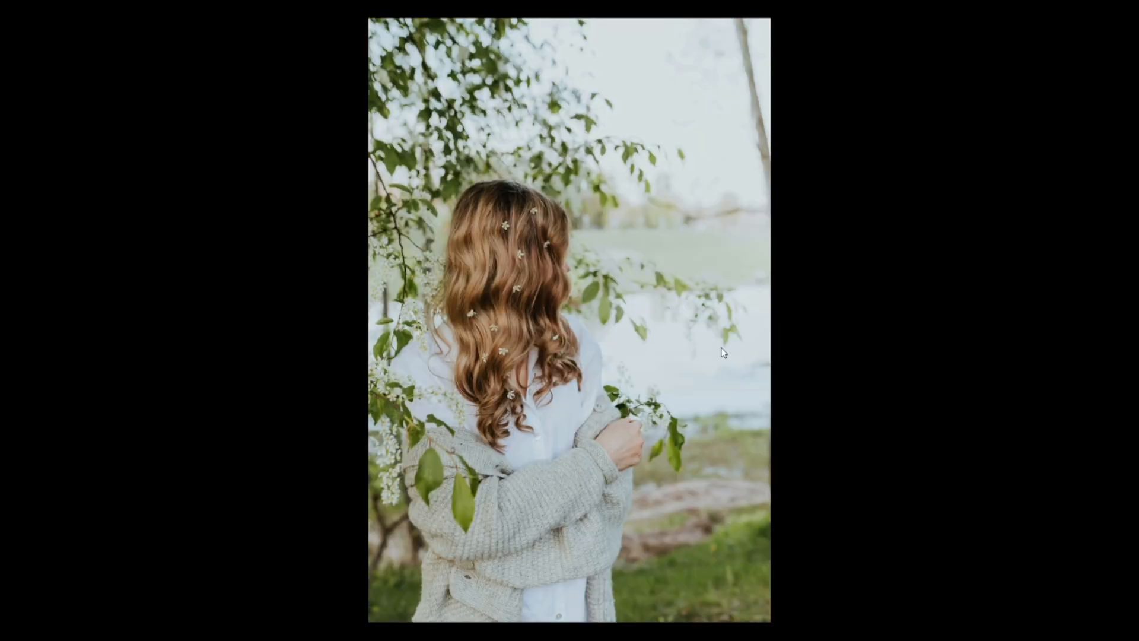
Apply the same Camera Raw color grade to the photo of the woman in the knitted cardigan beside the water
key(ctrl+shift+a)
right_click(522, 171)
click(525, 253)
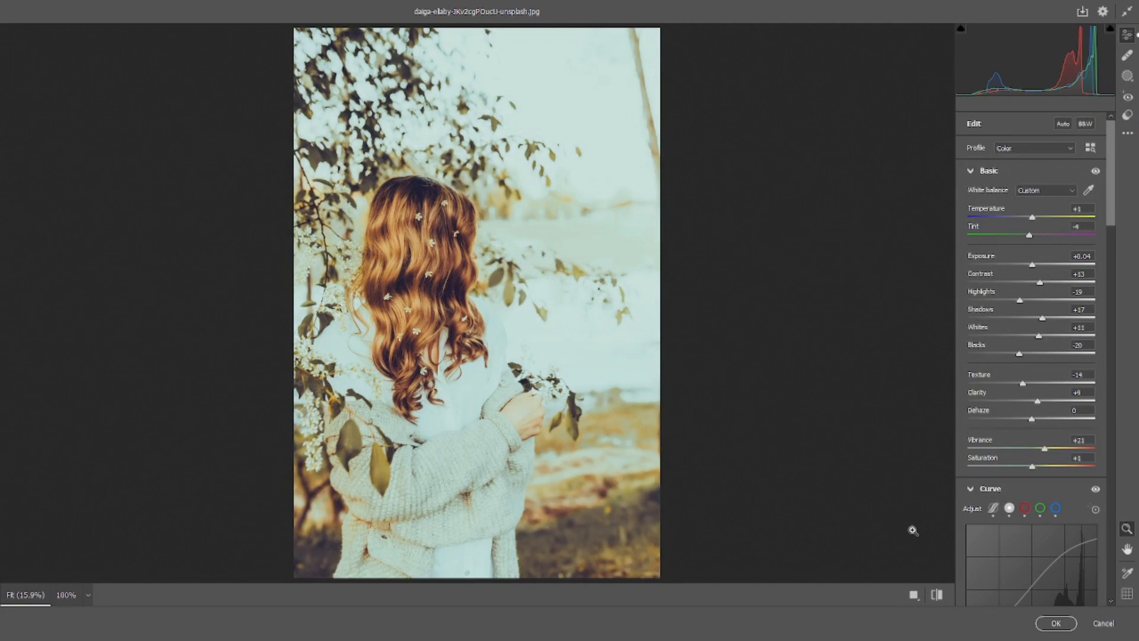
click(1046, 624)
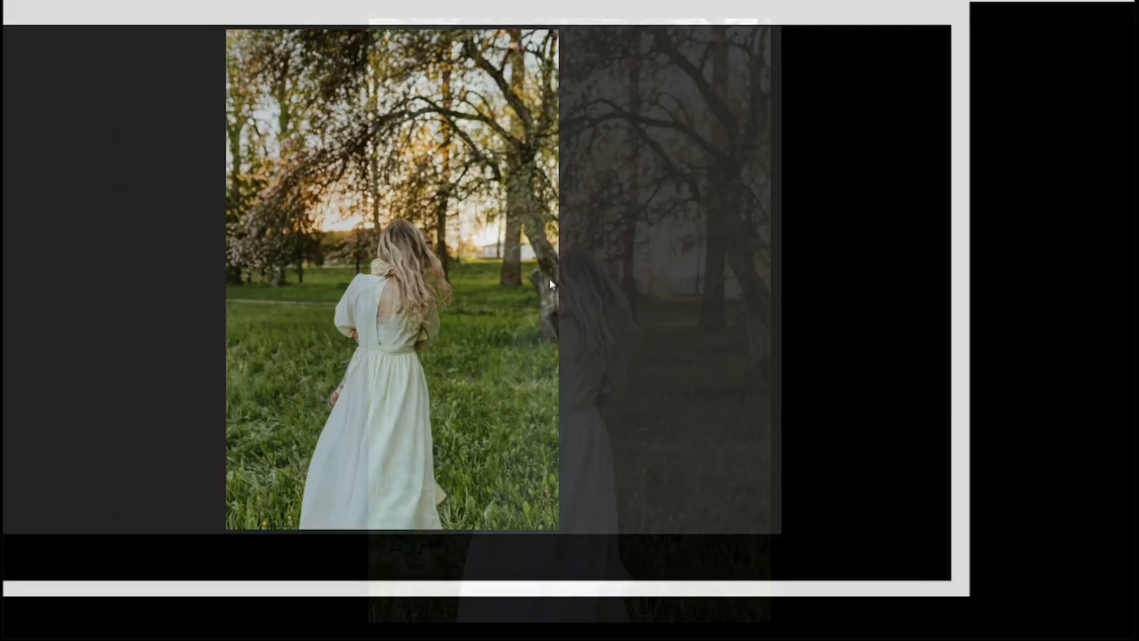
Apply the same Camera Raw grade to the full-length white dress photo, with yellows saturation at -35 and greens saturation at -36
right_click(483, 169)
click(527, 250)
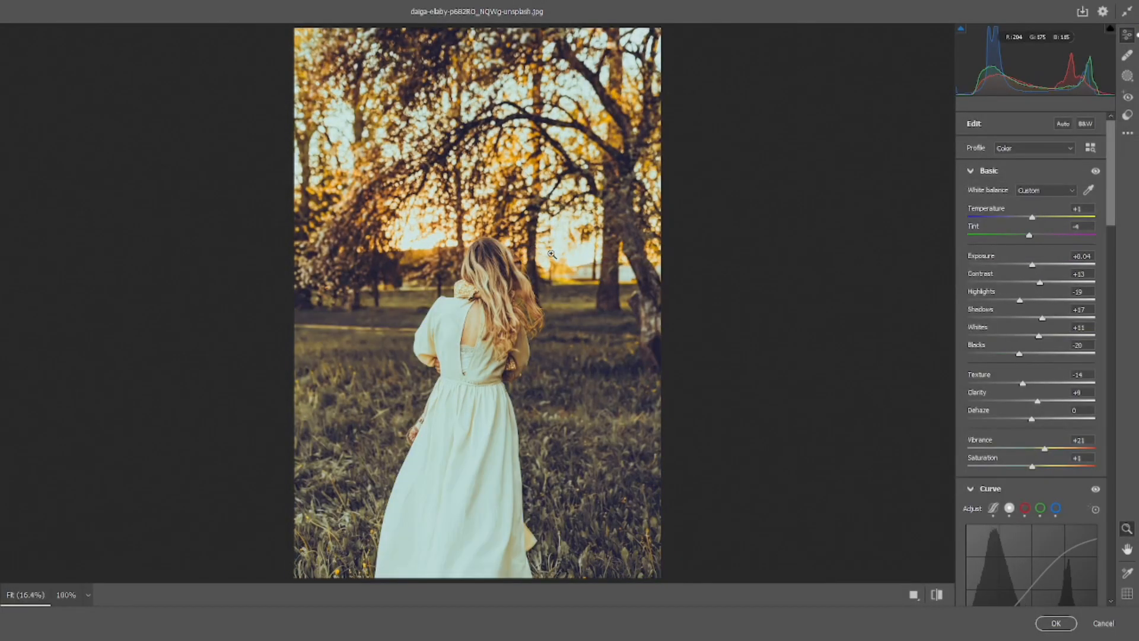
scroll(1054, 300, down, 5)
scroll(1055, 300, down, 8)
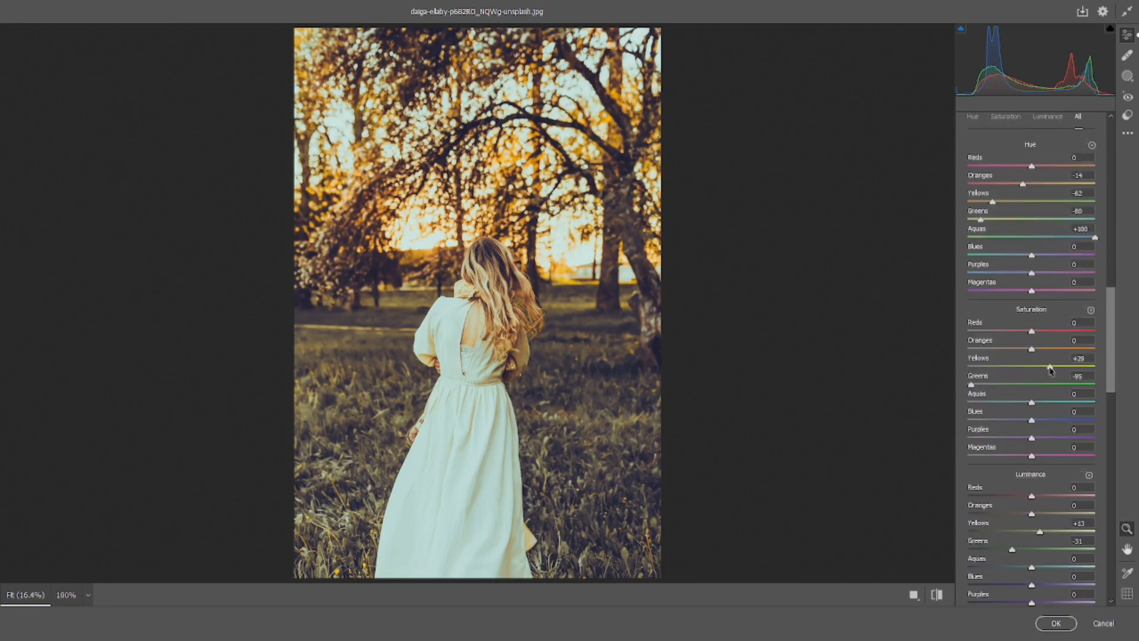
drag(1048, 369, 999, 388)
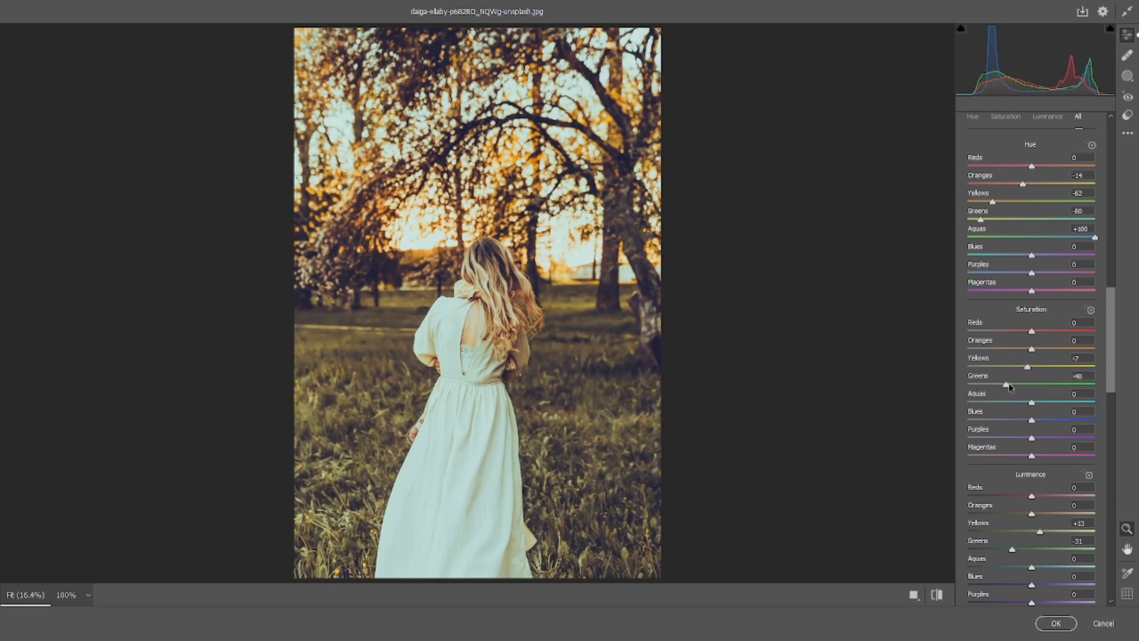
drag(1028, 368, 1021, 367)
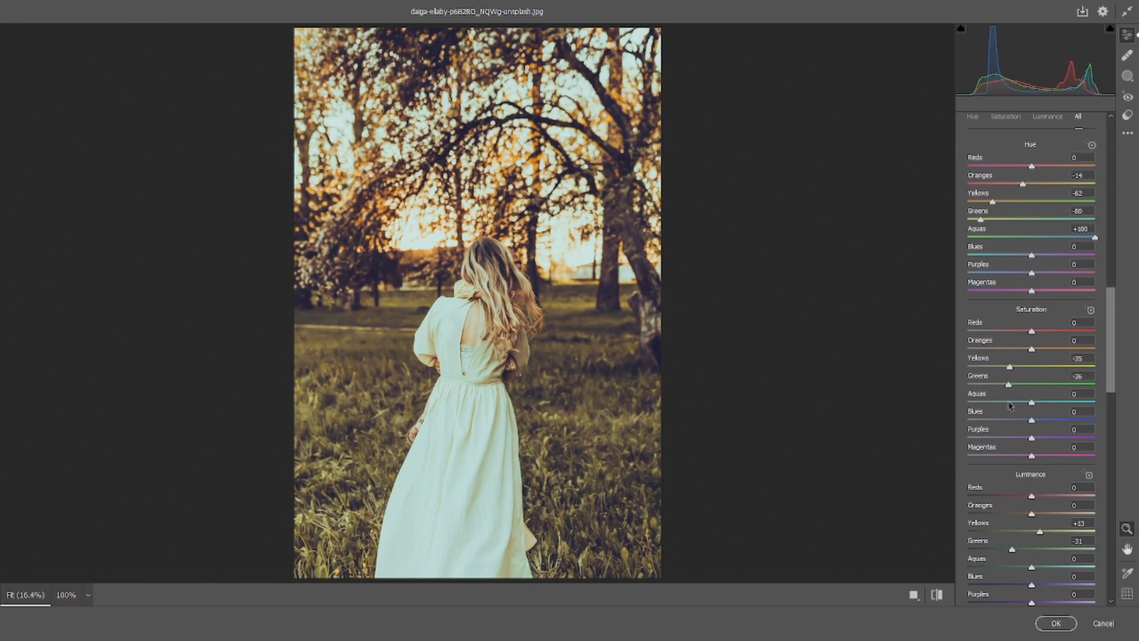
click(1057, 622)
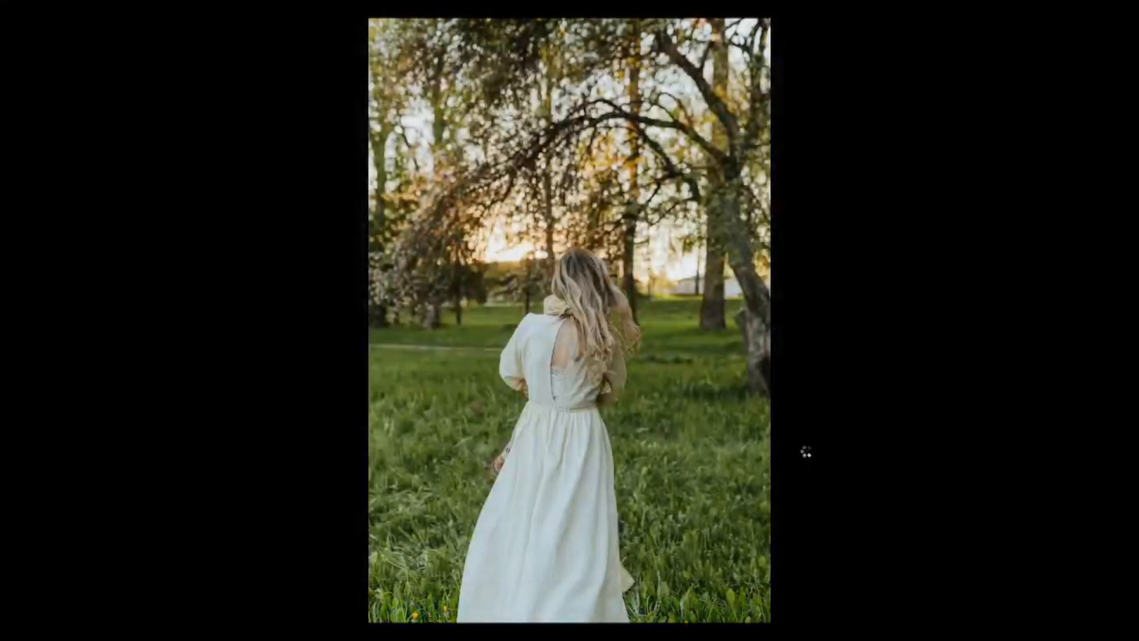